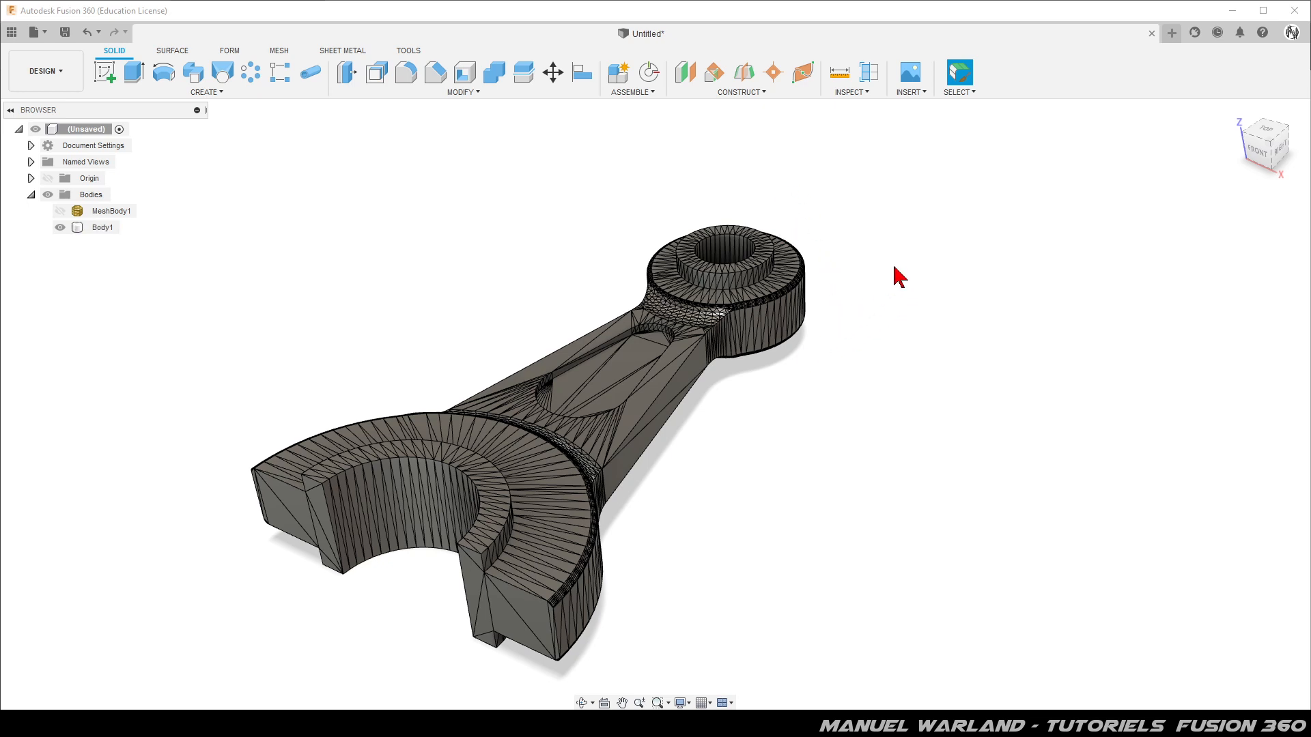
- Turn on design history capture for the unsaved design containing the converted connecting rod body
{"action": "mouse_move", "coordinate": [866, 371]}
{"action": "middle_mouse_down", "text": "shift"}
{"action": "mouse_move", "coordinate": [828, 380]}
{"action": "mouse_move", "coordinate": [869, 361]}
{"action": "middle_mouse_up", "text": "shift"}
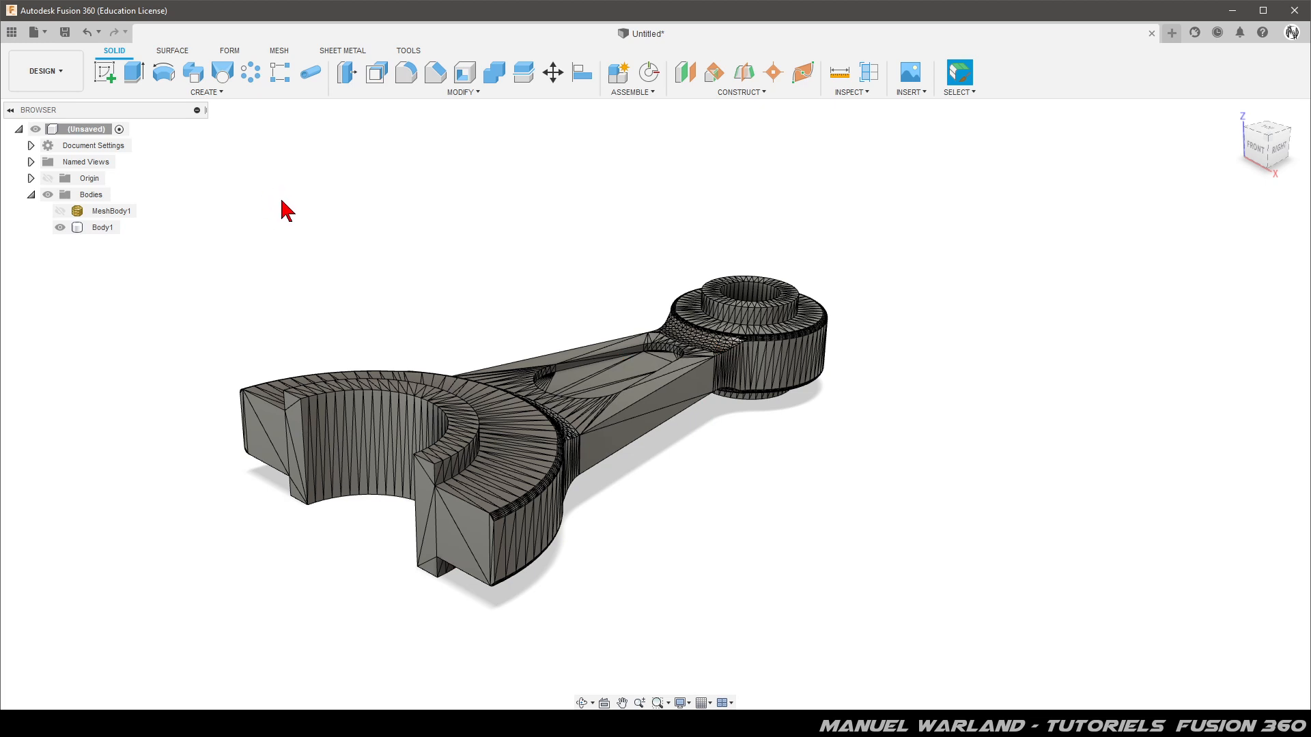
{"action": "left_click", "coordinate": [84, 130]}
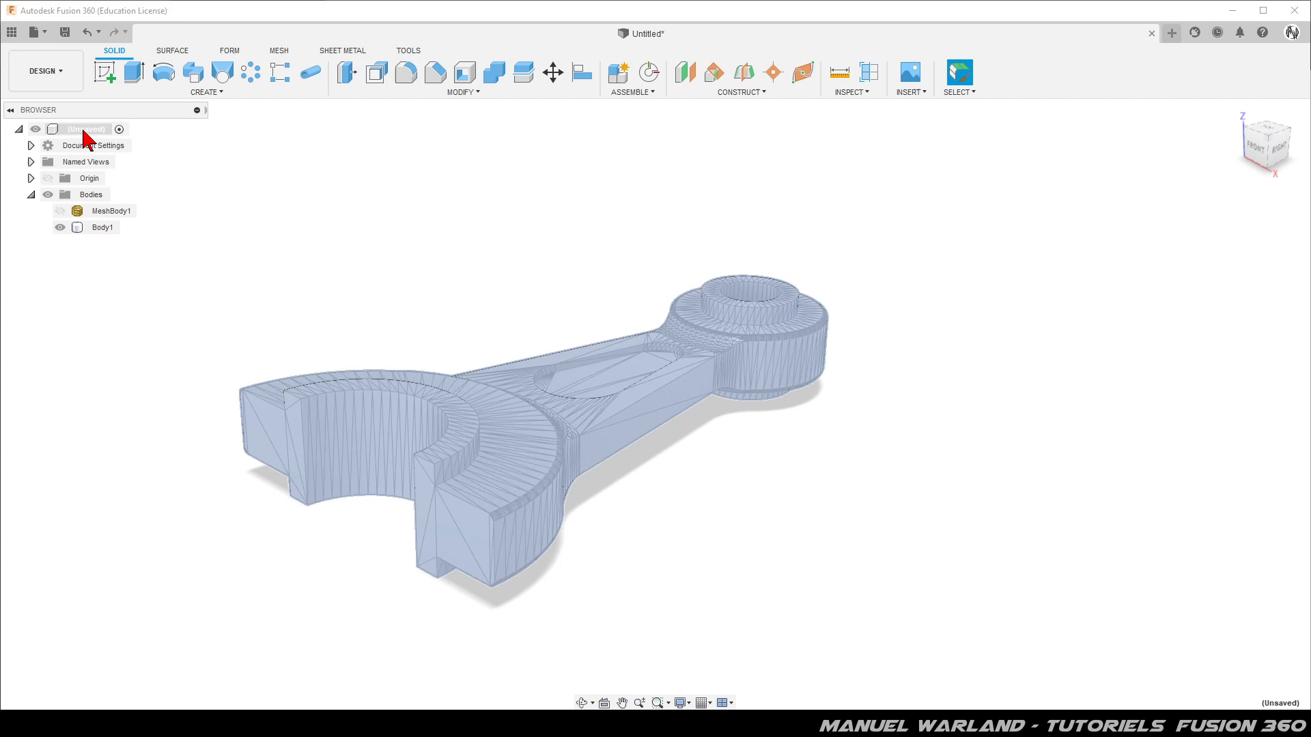
{"action": "right_click", "coordinate": [85, 136]}
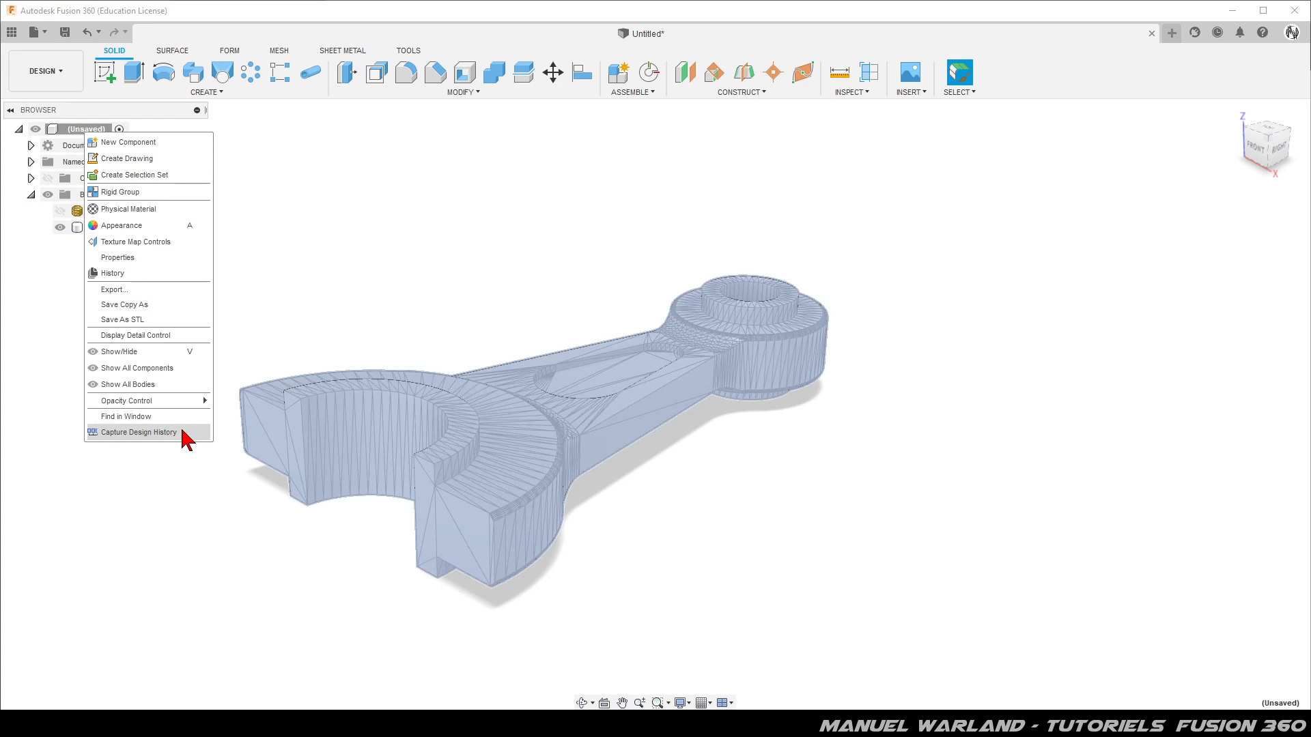
{"action": "left_click", "coordinate": [139, 432]}
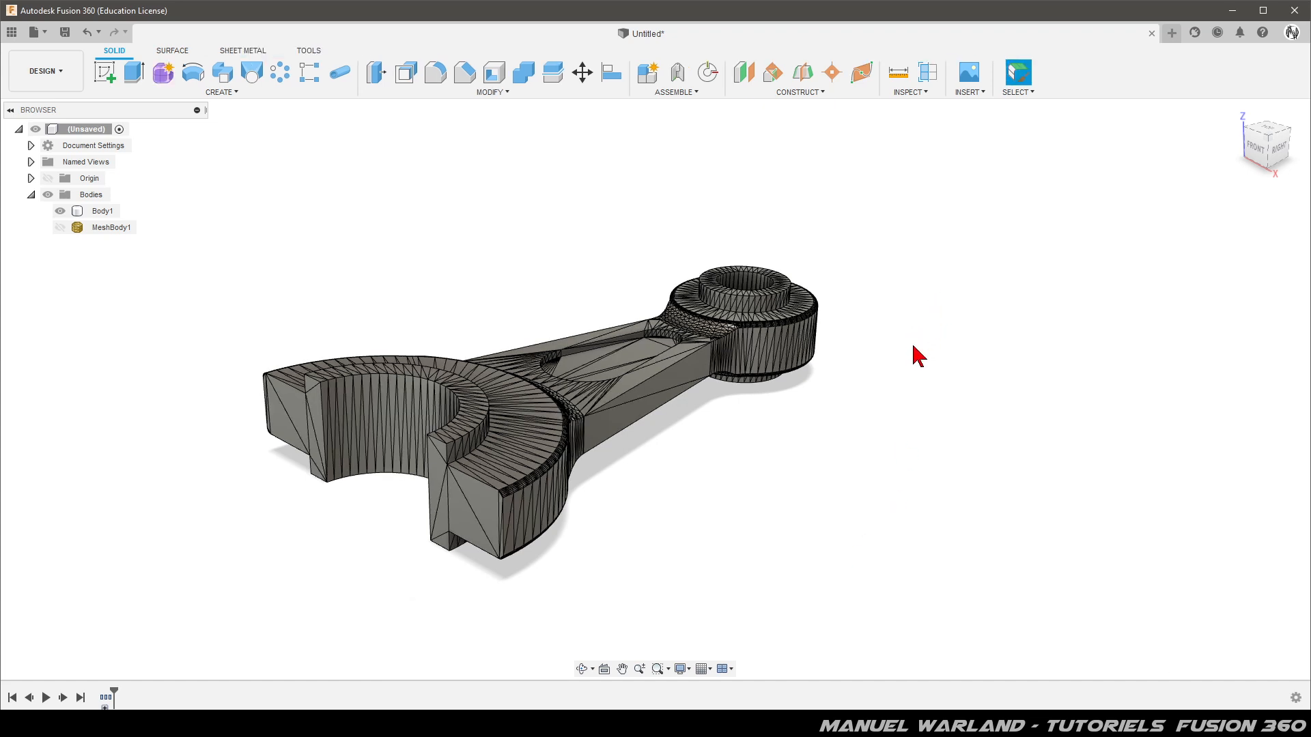
- Construct a midplane between the upper and lower end faces of the boss on the connecting rod's small end
{"action": "middle_click_drag", "start_coordinate": [864, 440], "coordinate": [803, 434], "text": "shift"}
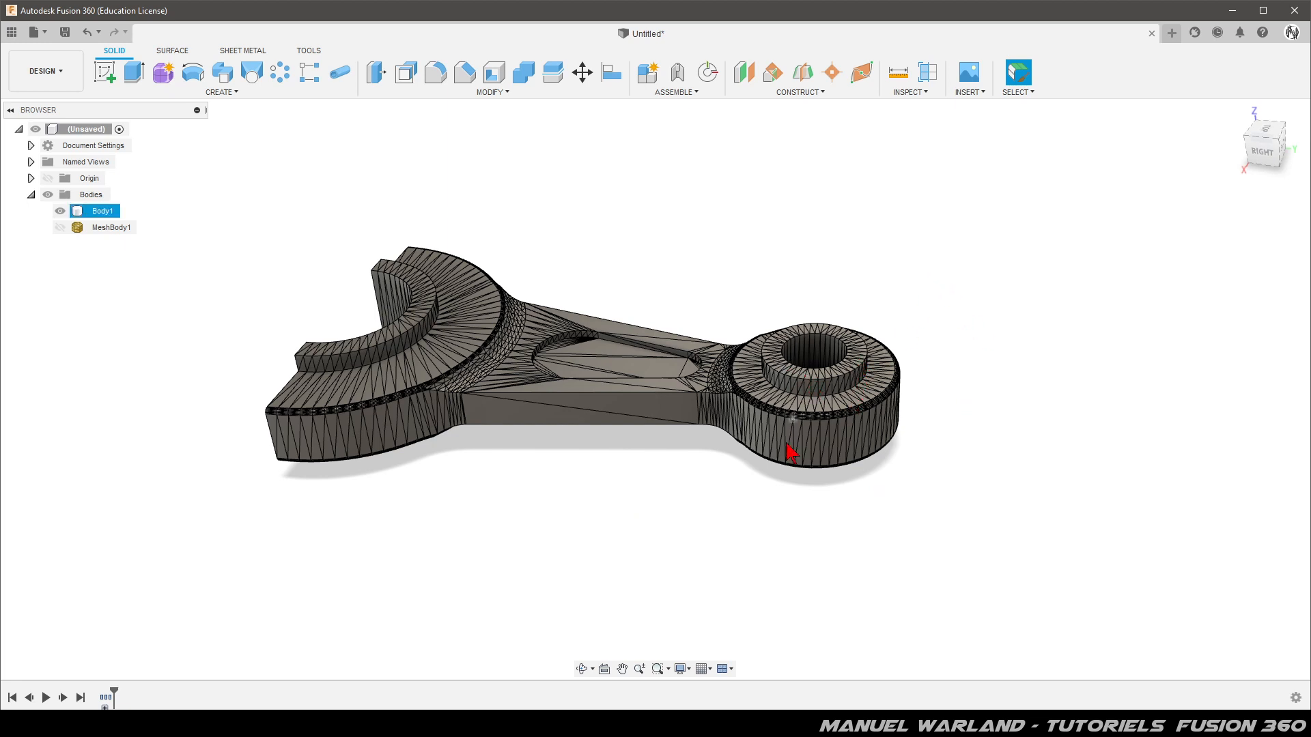
{"action": "mouse_move", "coordinate": [830, 382]}
{"action": "middle_mouse_down", "text": "shift"}
{"action": "mouse_move", "coordinate": [822, 342]}
{"action": "mouse_move", "coordinate": [838, 380]}
{"action": "middle_mouse_up", "text": "shift"}
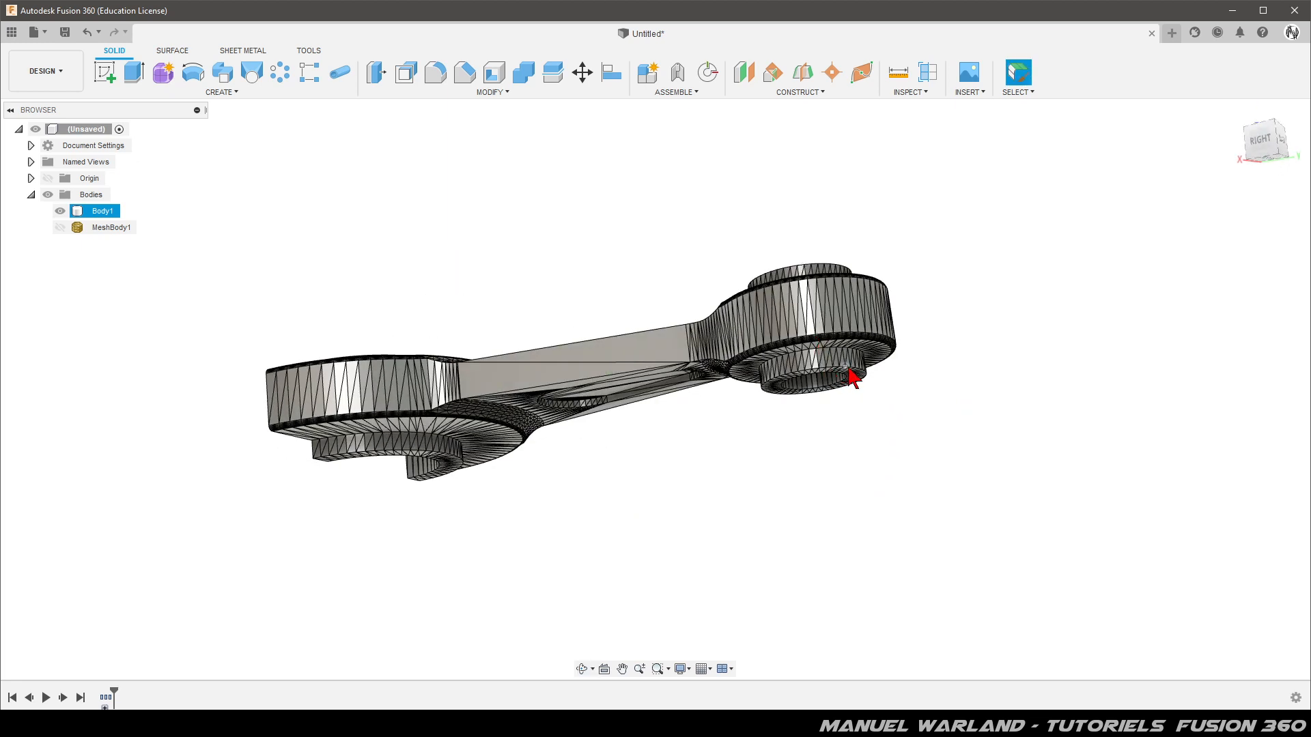
{"action": "left_click", "coordinate": [871, 399]}
{"action": "middle_click_drag", "start_coordinate": [906, 308], "coordinate": [891, 377], "text": "shift"}
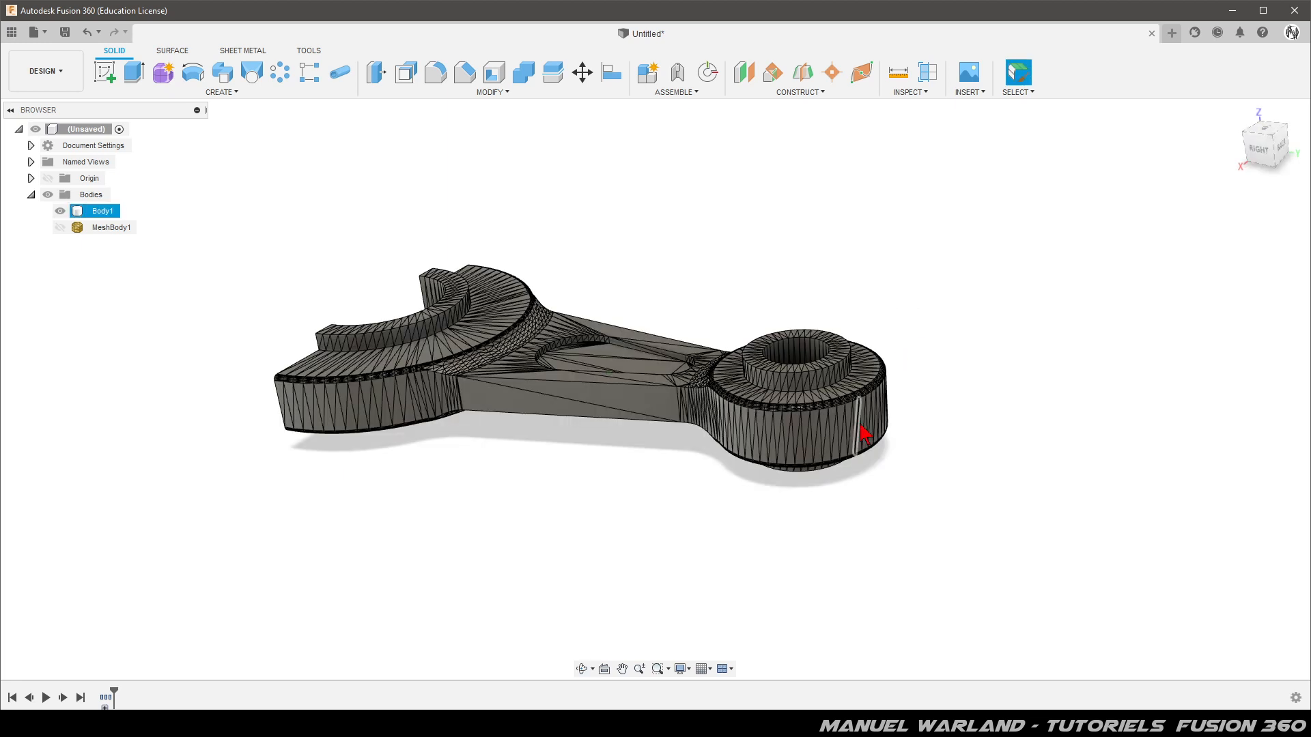
{"action": "left_click", "coordinate": [804, 75]}
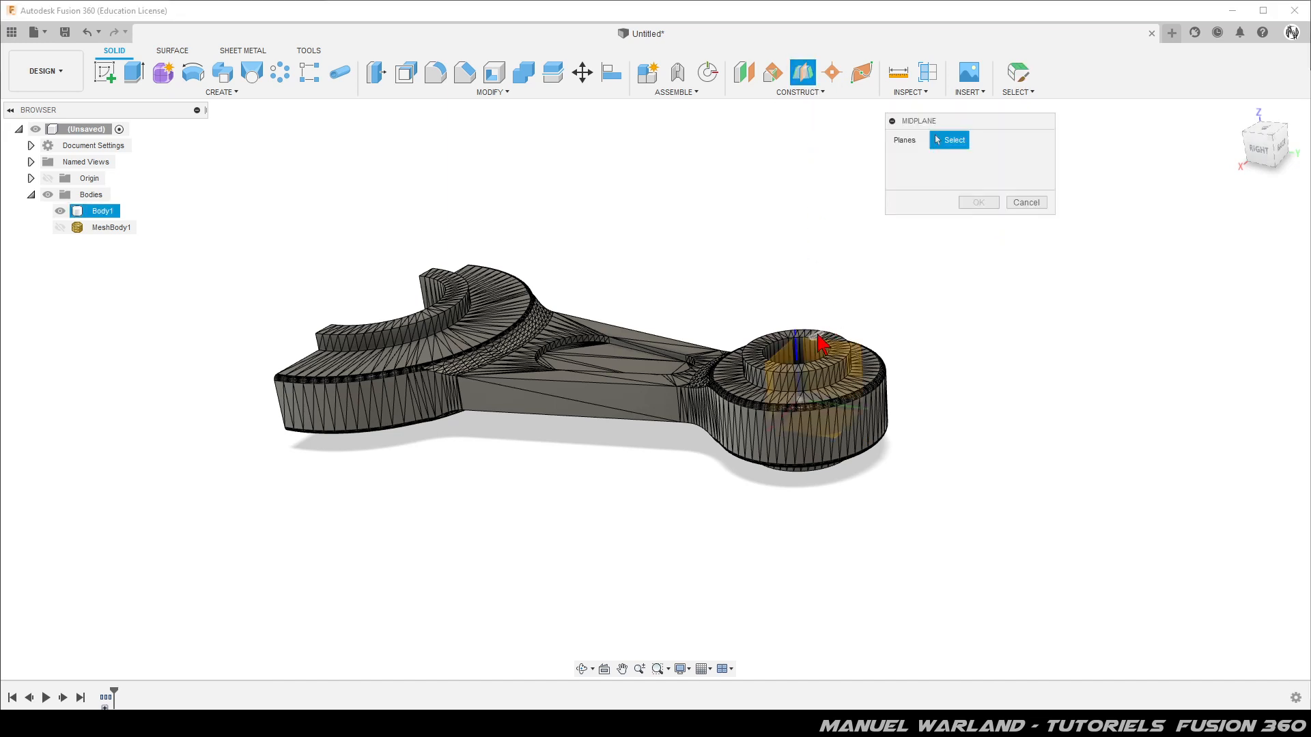
{"action": "scroll", "coordinate": [819, 390], "scroll_direction": "up", "scroll_amount": 5}
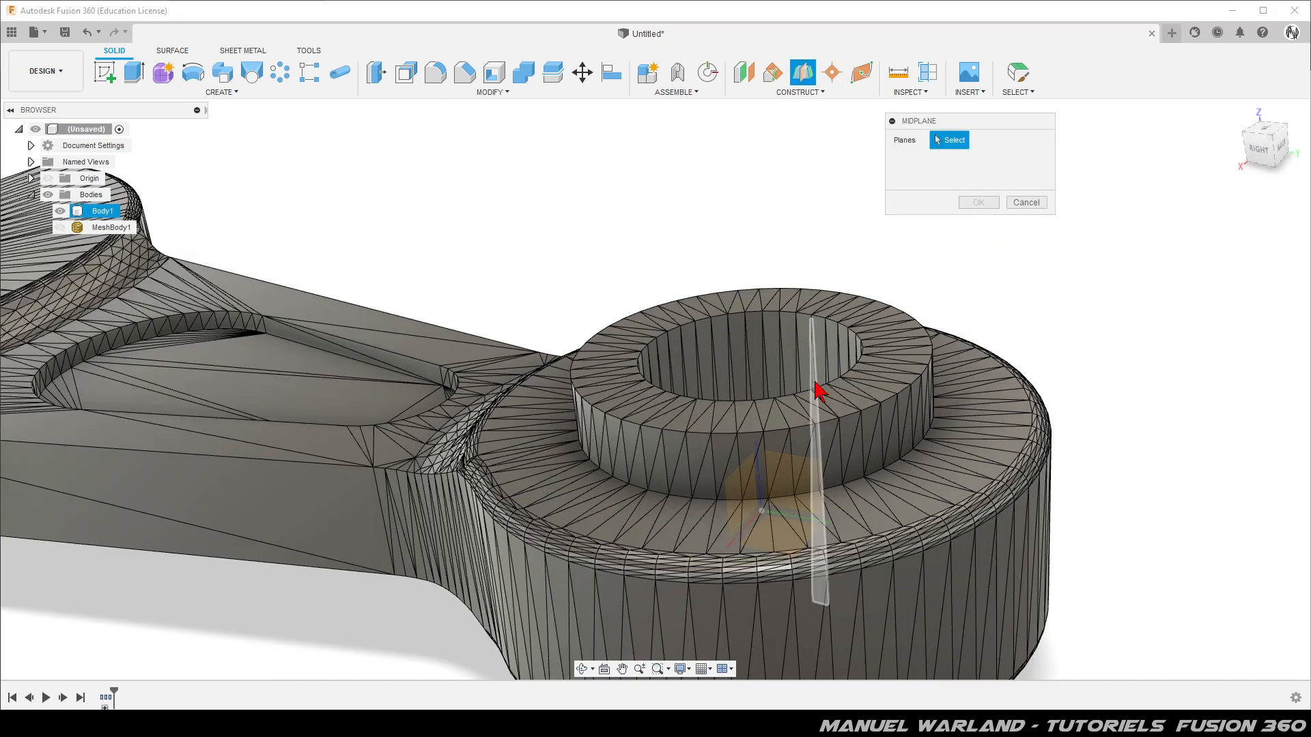
{"action": "left_click", "coordinate": [783, 430]}
{"action": "middle_click_drag", "start_coordinate": [783, 431], "coordinate": [720, 298], "text": "shift"}
{"action": "scroll", "coordinate": [657, 200], "scroll_direction": "down", "scroll_amount": 2}
{"action": "scroll", "coordinate": [727, 494], "scroll_direction": "up", "scroll_amount": 5}
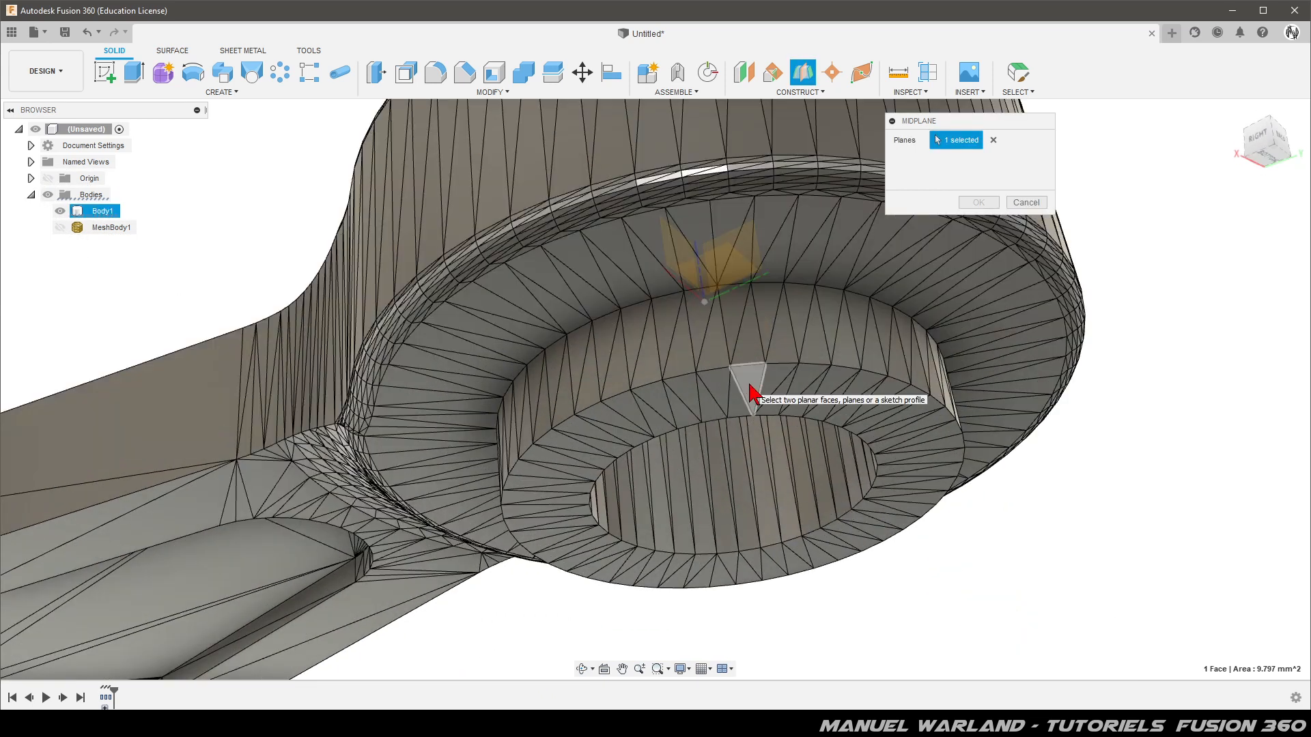
{"action": "left_click", "coordinate": [748, 385]}
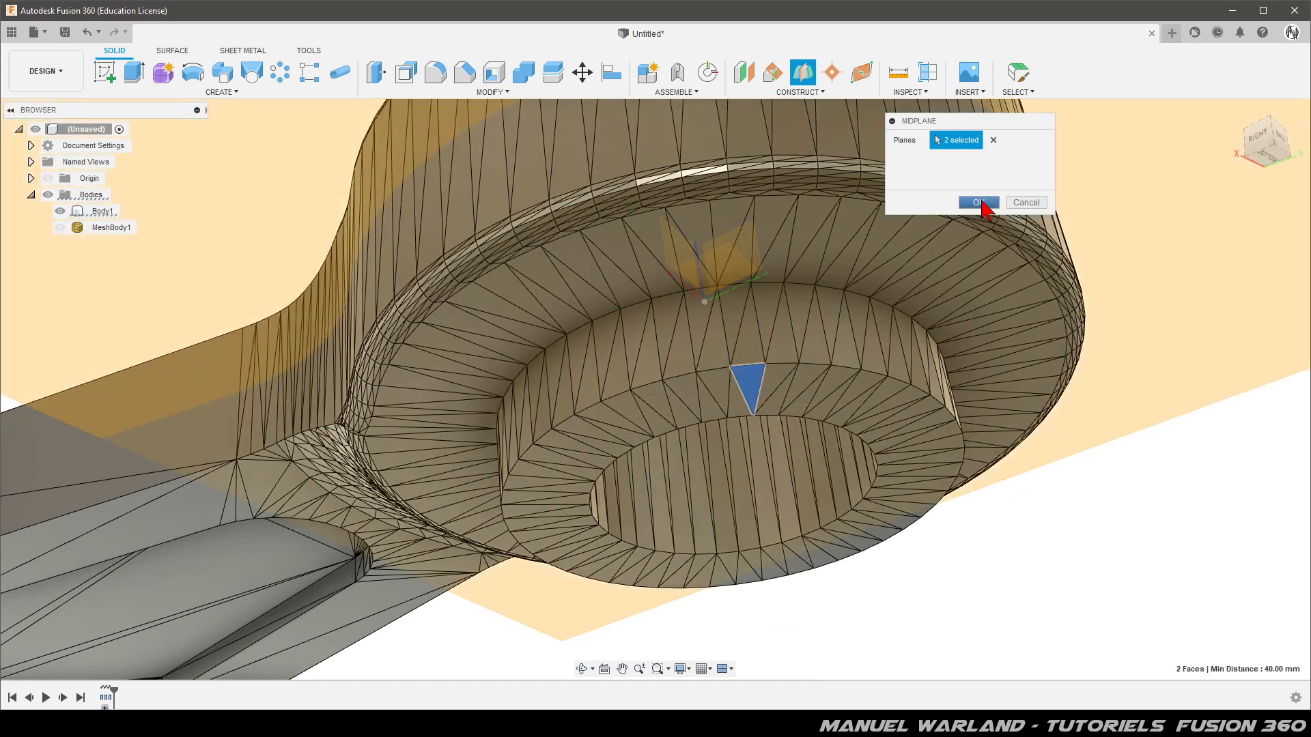
{"action": "left_click", "coordinate": [978, 203]}
- Hide the construction plane that runs through the middle of the rod's thickness
{"action": "middle_click_drag", "start_coordinate": [735, 198], "coordinate": [795, 239], "text": "shift"}
{"action": "left_click", "coordinate": [840, 312]}
{"action": "scroll", "coordinate": [880, 395], "scroll_direction": "down", "scroll_amount": 4}
{"action": "mouse_move", "coordinate": [810, 426]}
{"action": "middle_mouse_down", "text": "shift"}
{"action": "mouse_move", "coordinate": [808, 410]}
{"action": "mouse_move", "coordinate": [812, 442]}
{"action": "middle_mouse_up", "text": "shift"}
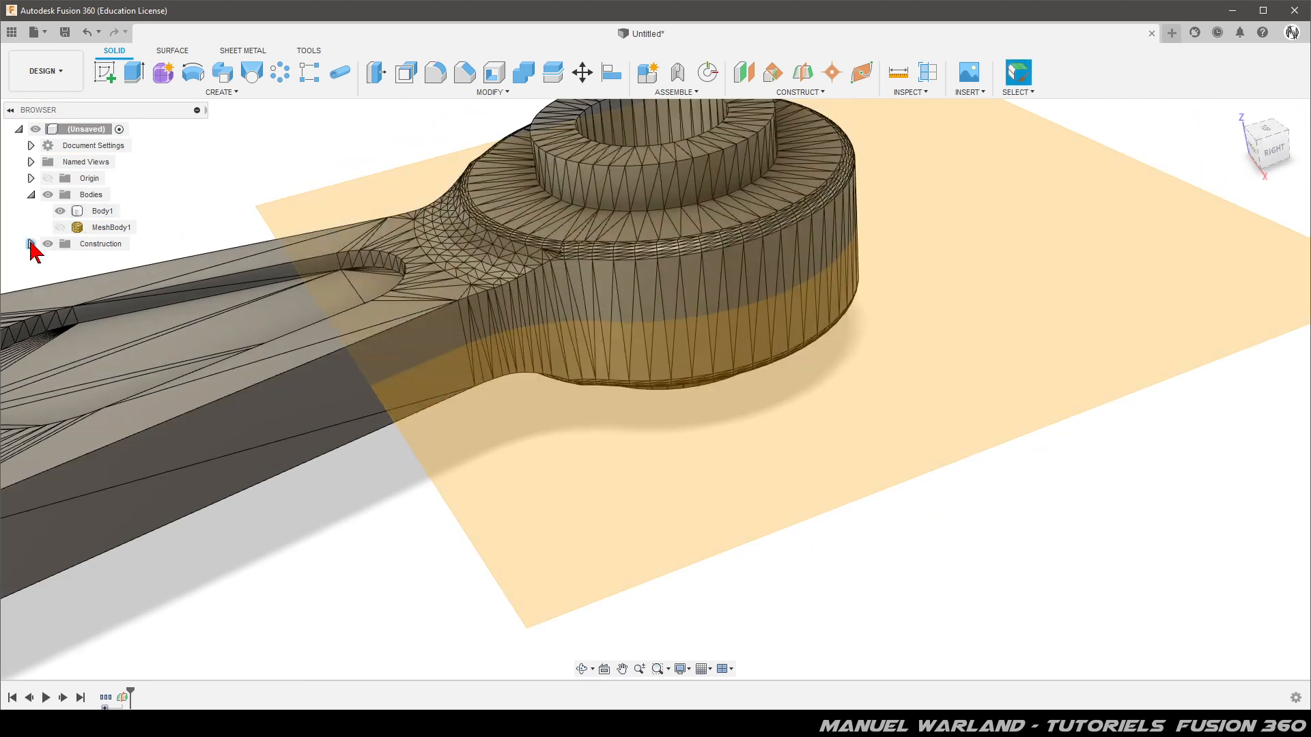
{"action": "left_click", "coordinate": [31, 243]}
{"action": "left_click", "coordinate": [60, 260]}
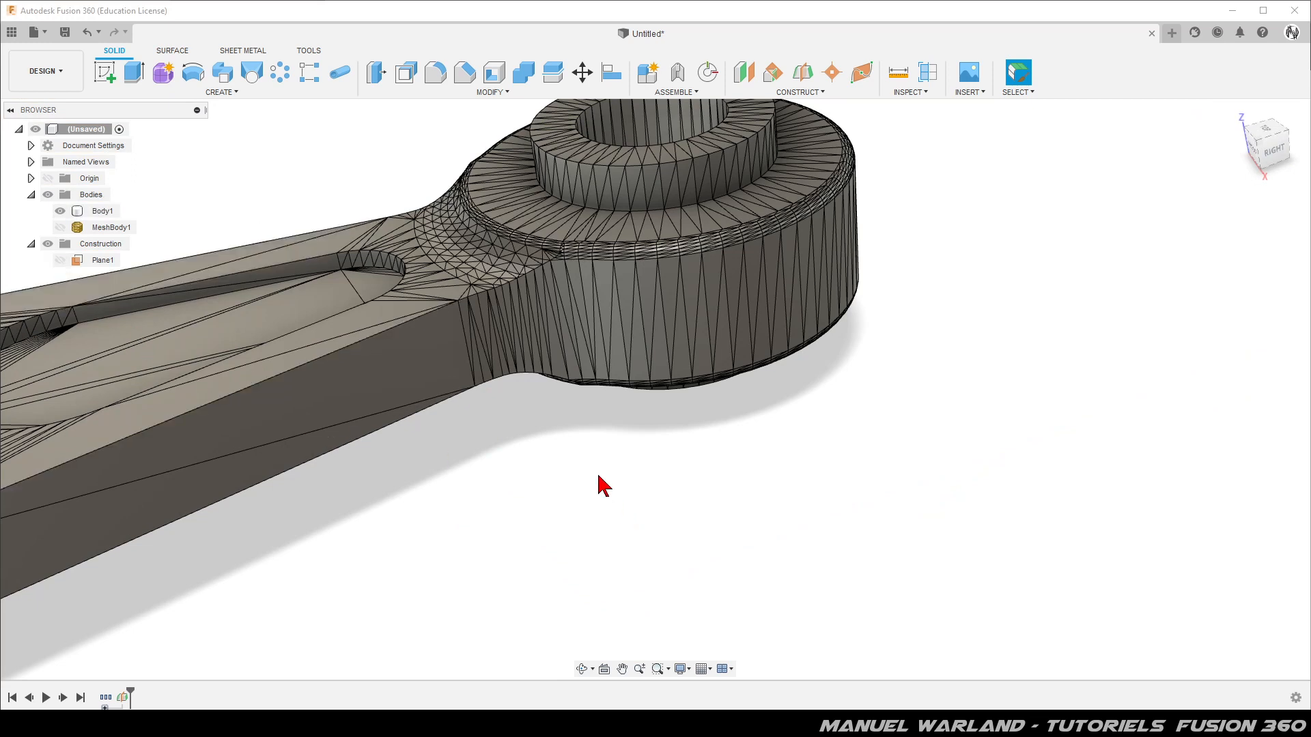
- Start a sketch on the upper ring face of the small-end boss
{"action": "middle_click_drag", "start_coordinate": [597, 476], "coordinate": [601, 487], "text": "shift"}
{"action": "scroll", "coordinate": [624, 515], "scroll_direction": "down", "scroll_amount": 3}
{"action": "scroll", "coordinate": [564, 183], "scroll_direction": "up", "scroll_amount": 5}
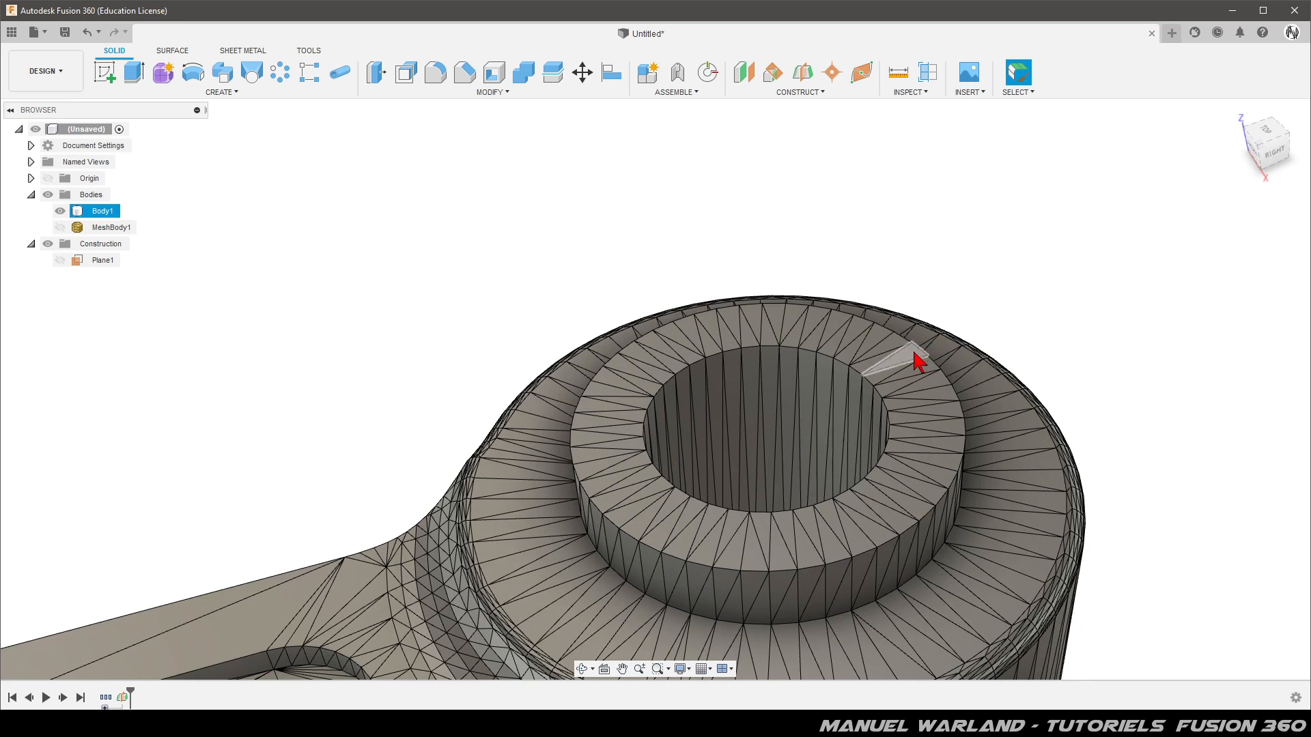
{"action": "left_click", "coordinate": [108, 76]}
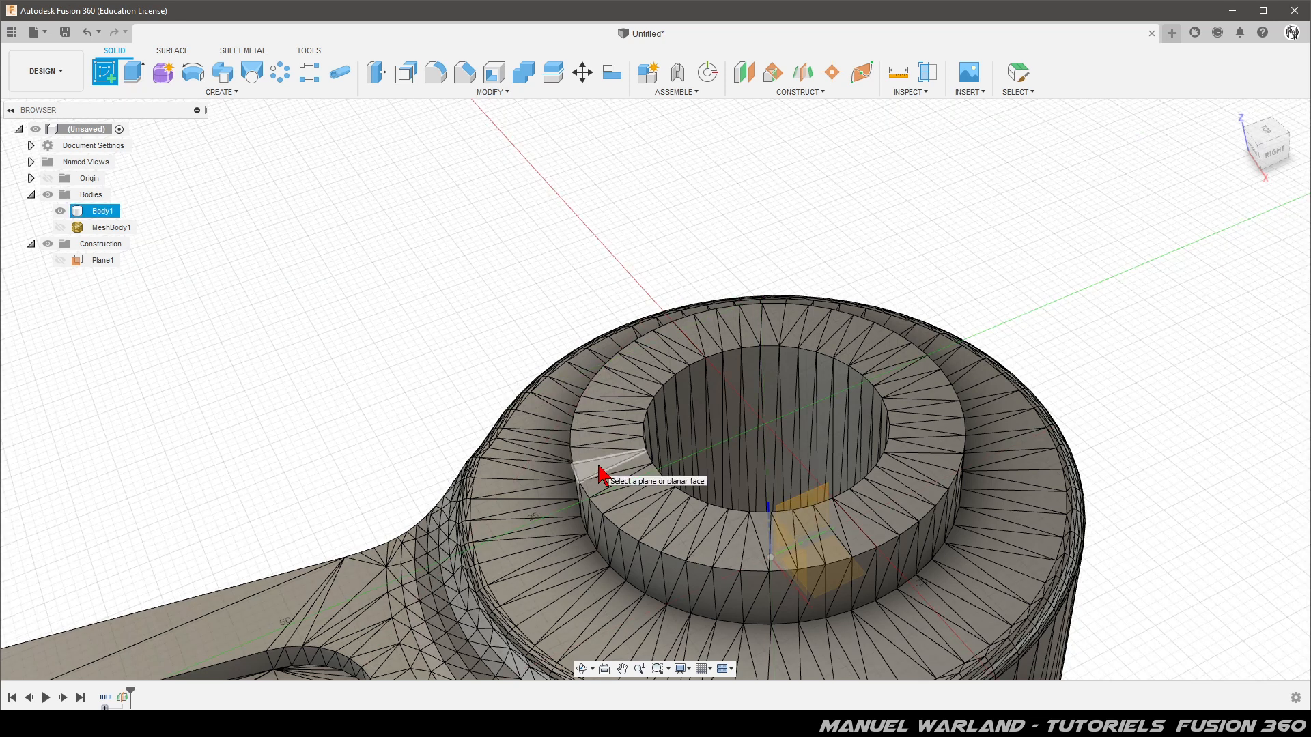
{"action": "left_click", "coordinate": [599, 469]}
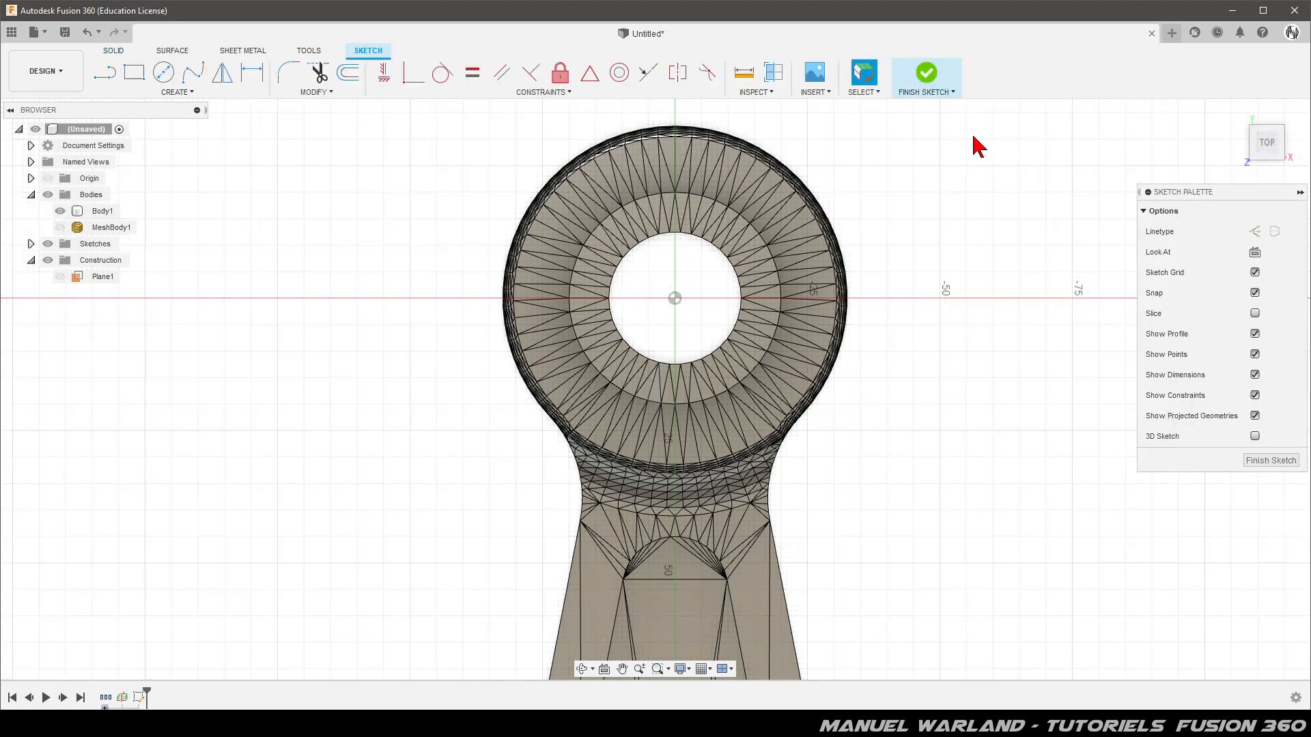
- Sketch a 3-point circle about 40 mm in diameter through three mesh vertices on the boss's outer edge
{"action": "scroll", "coordinate": [955, 204], "scroll_direction": "up", "scroll_amount": 4}
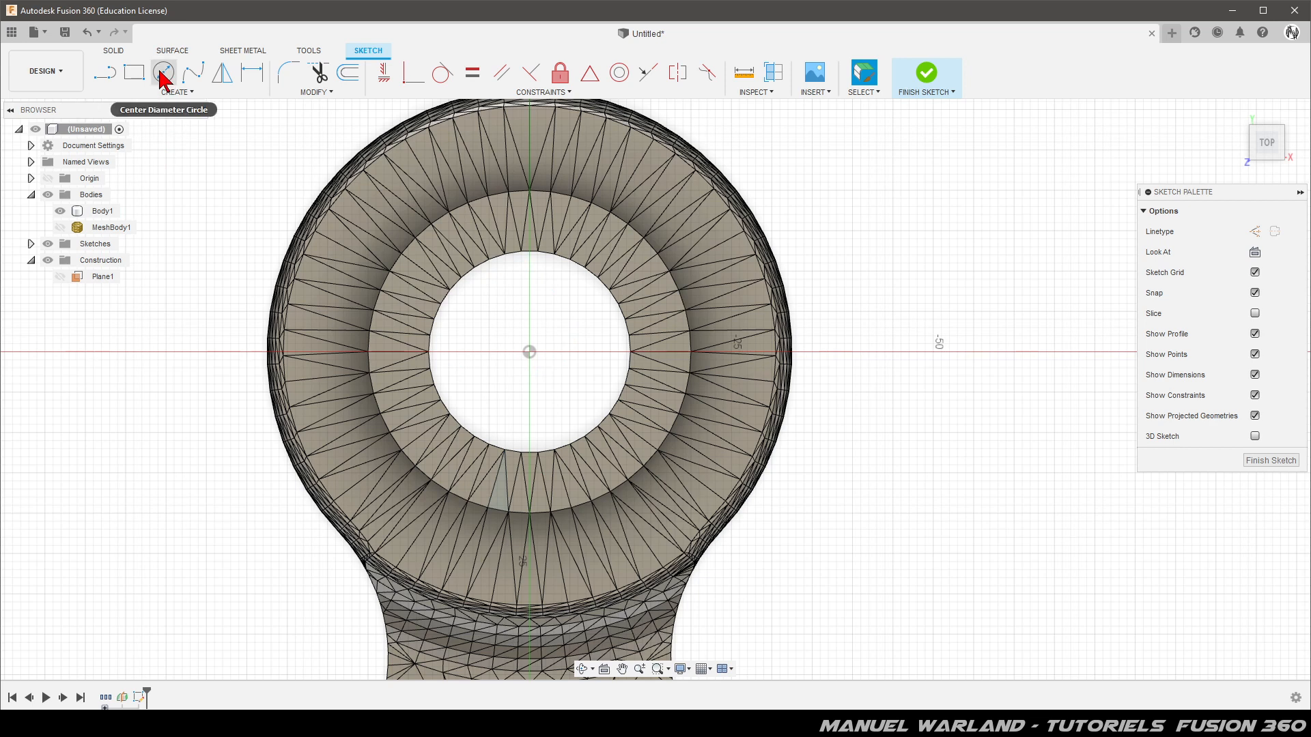
{"action": "left_click", "coordinate": [175, 92]}
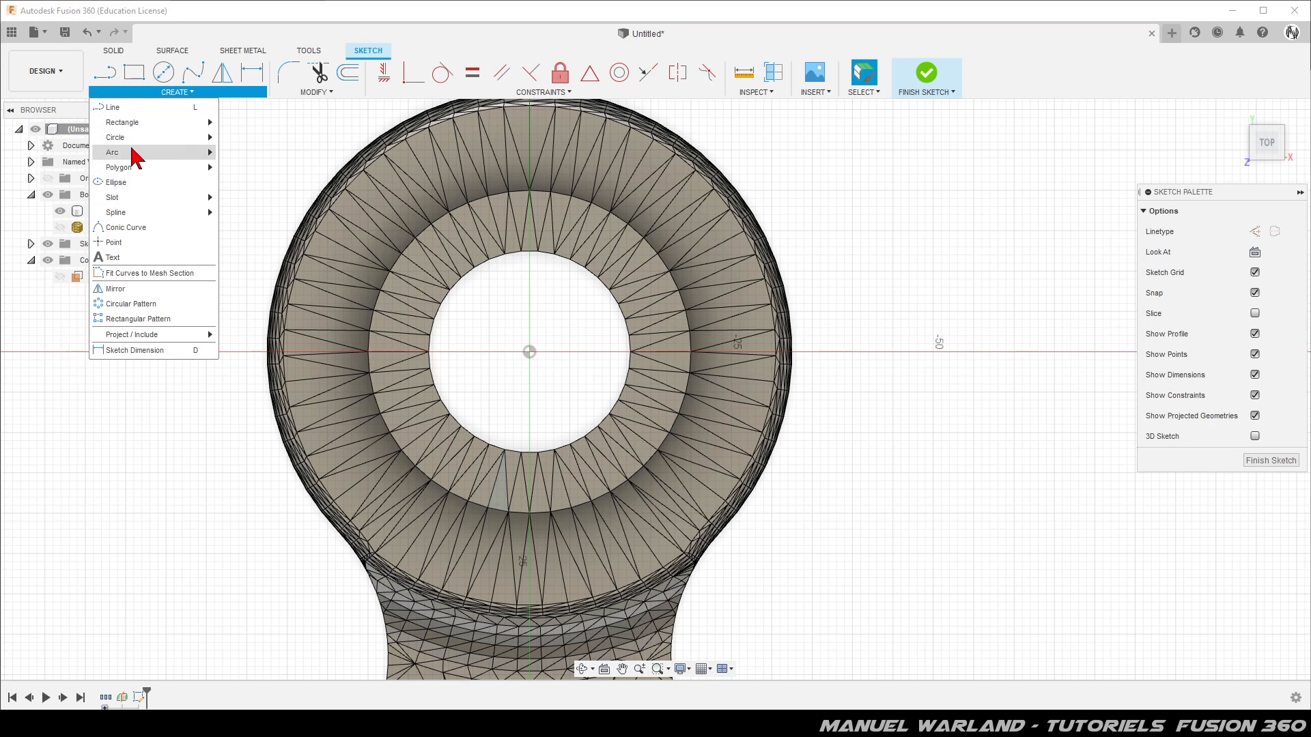
{"action": "mouse_move", "coordinate": [137, 137]}
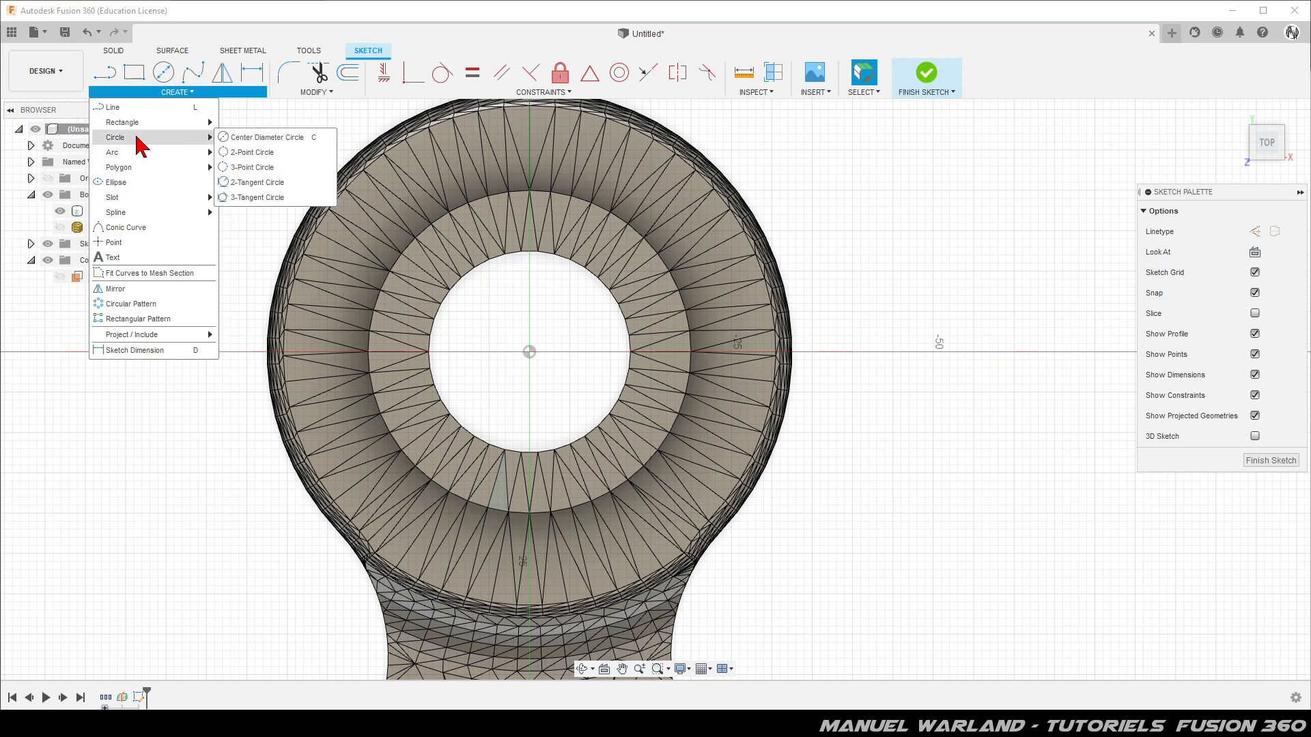
{"action": "left_click", "coordinate": [256, 171]}
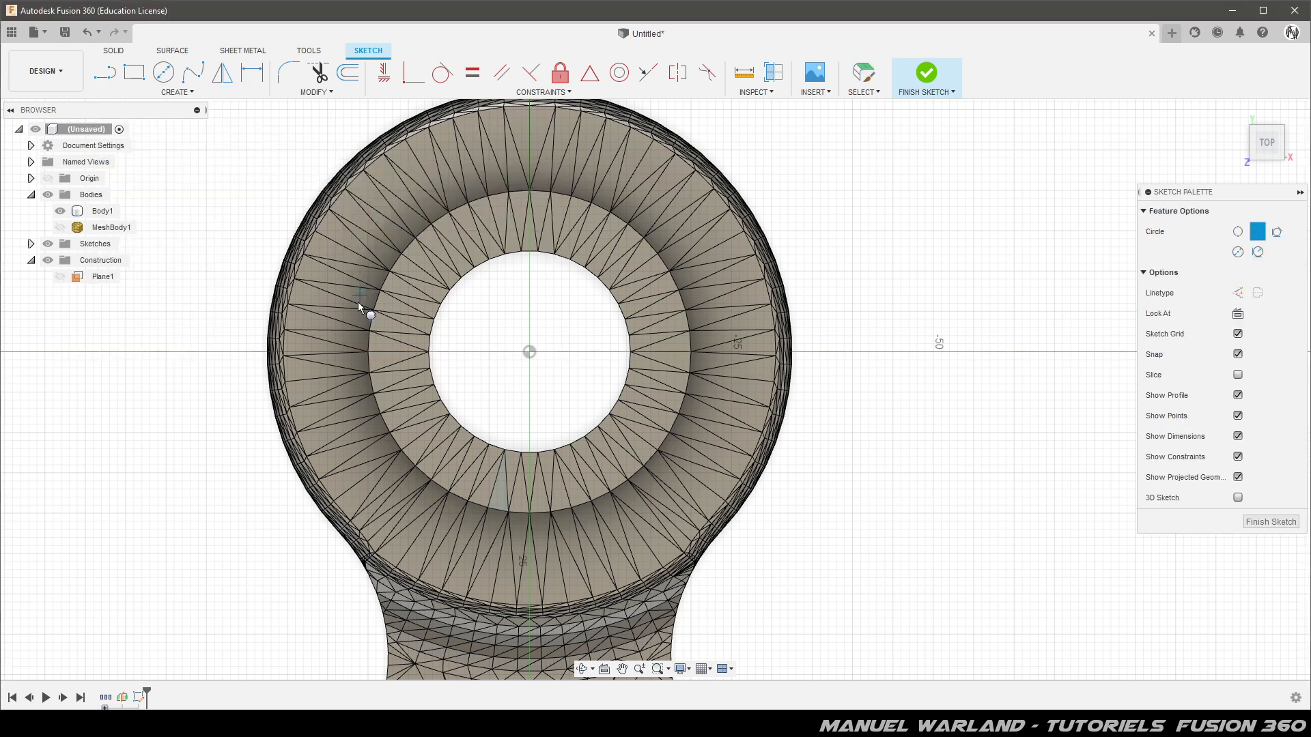
{"action": "scroll", "coordinate": [359, 303], "scroll_direction": "up", "scroll_amount": 5}
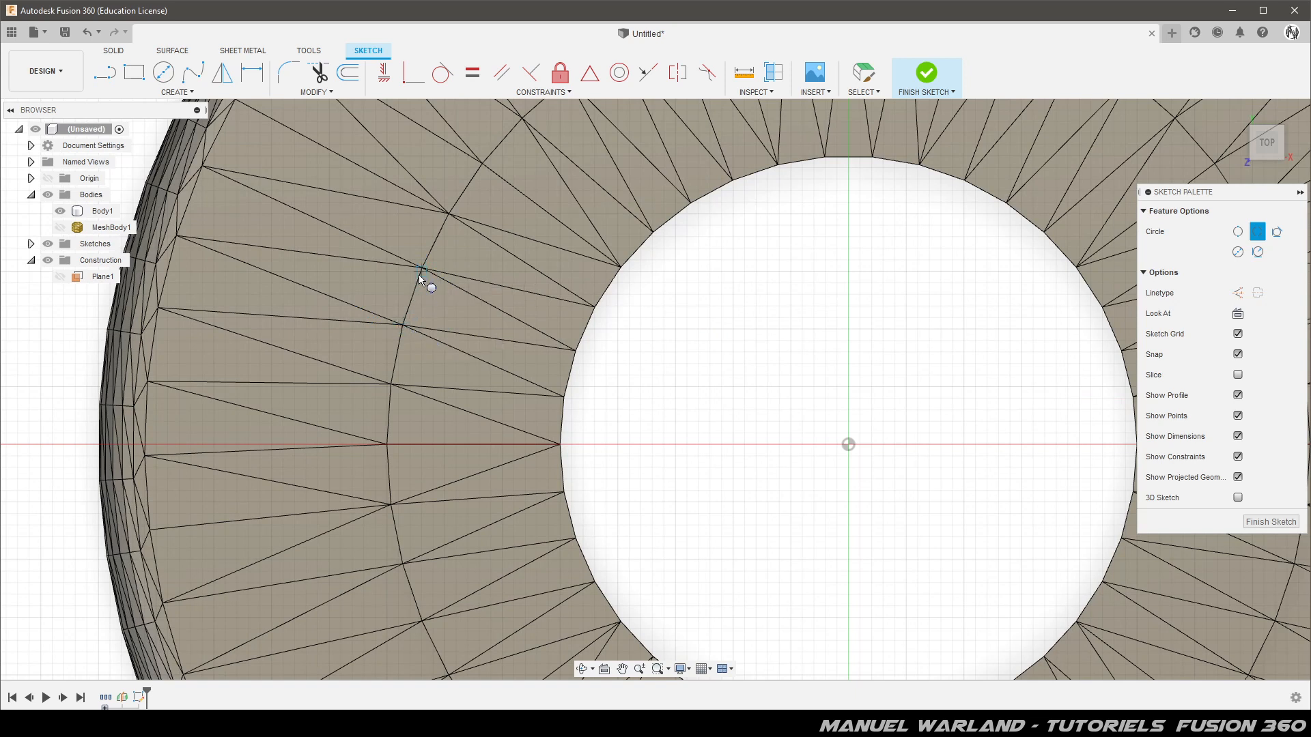
{"action": "scroll", "coordinate": [419, 274], "scroll_direction": "up", "scroll_amount": 4}
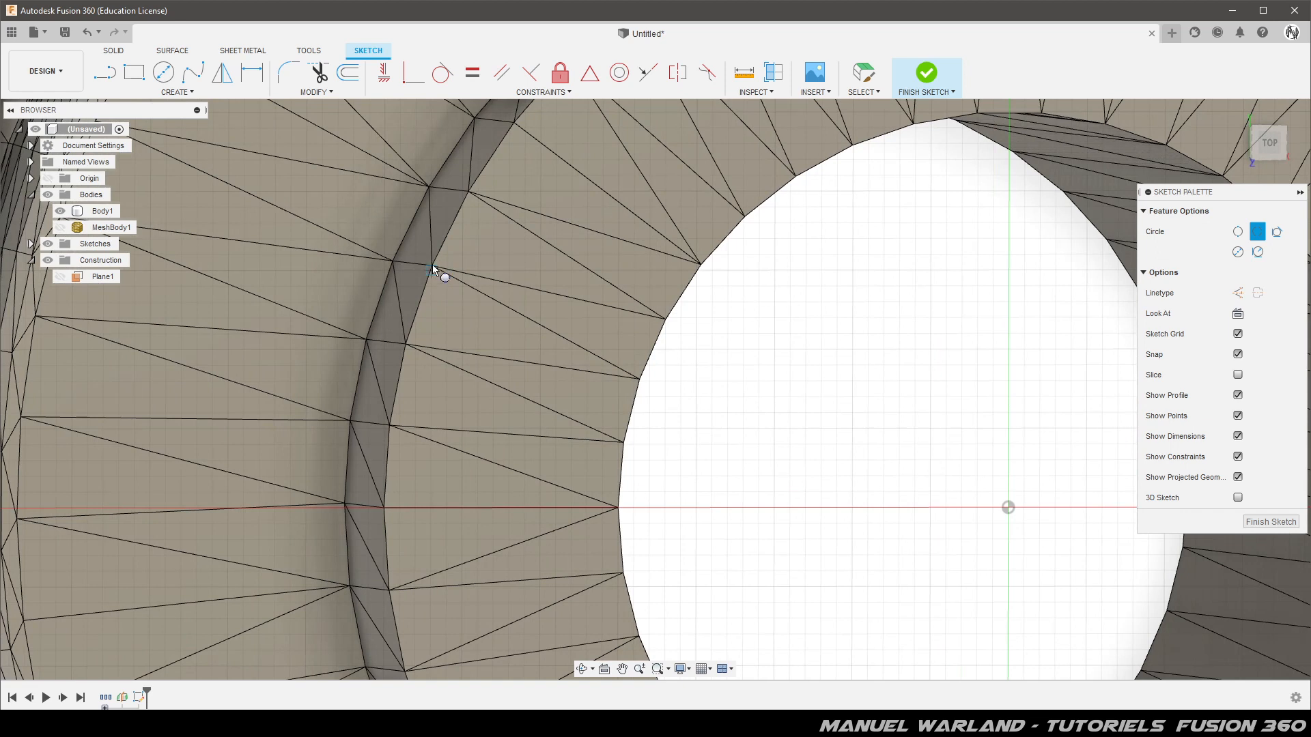
{"action": "left_click", "coordinate": [431, 268]}
{"action": "middle_click_drag", "start_coordinate": [408, 288], "coordinate": [381, 288], "text": "shift"}
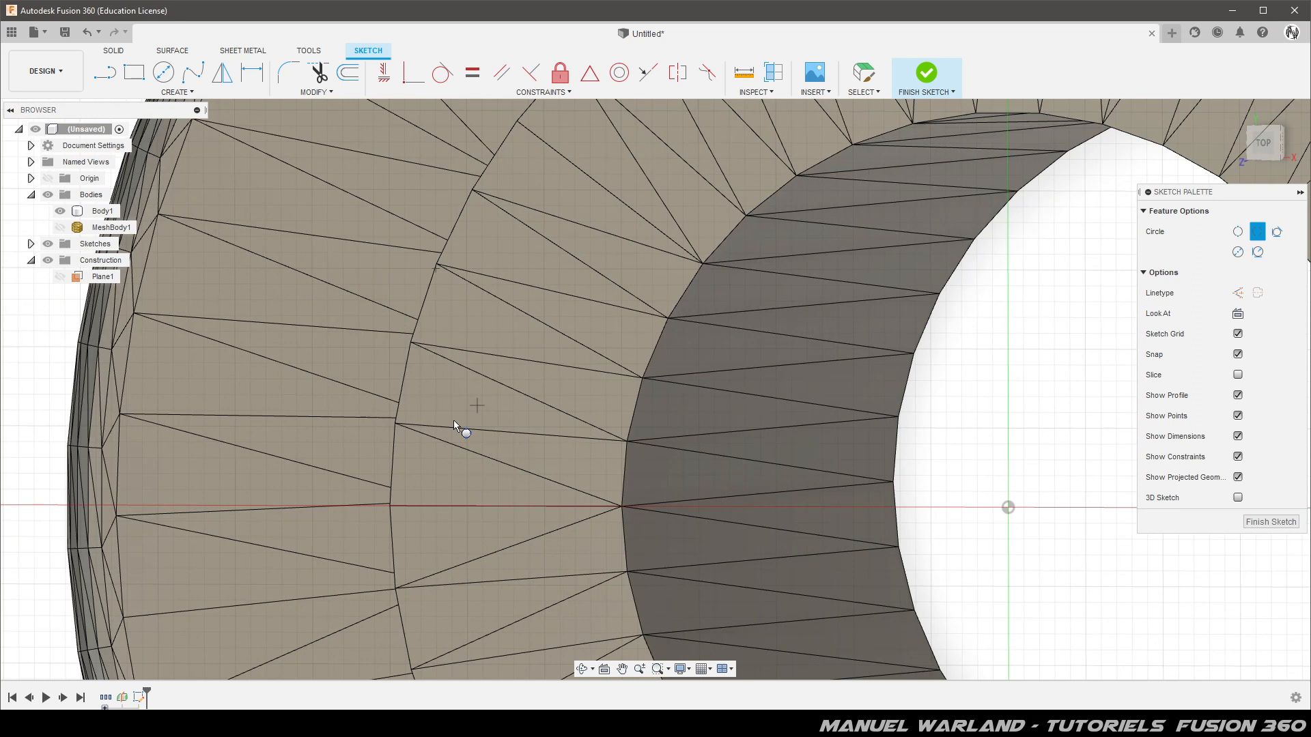
{"action": "scroll", "coordinate": [412, 429], "scroll_direction": "down", "scroll_amount": 5}
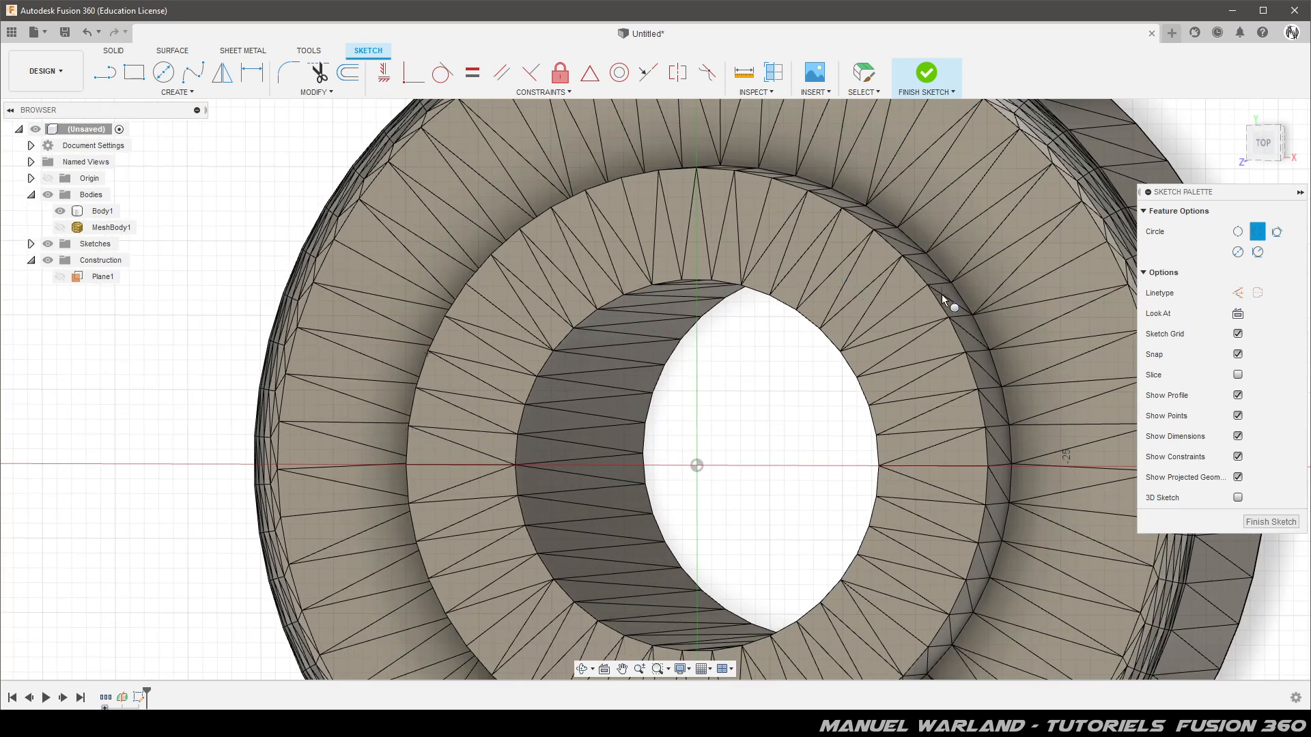
{"action": "left_click", "coordinate": [925, 284]}
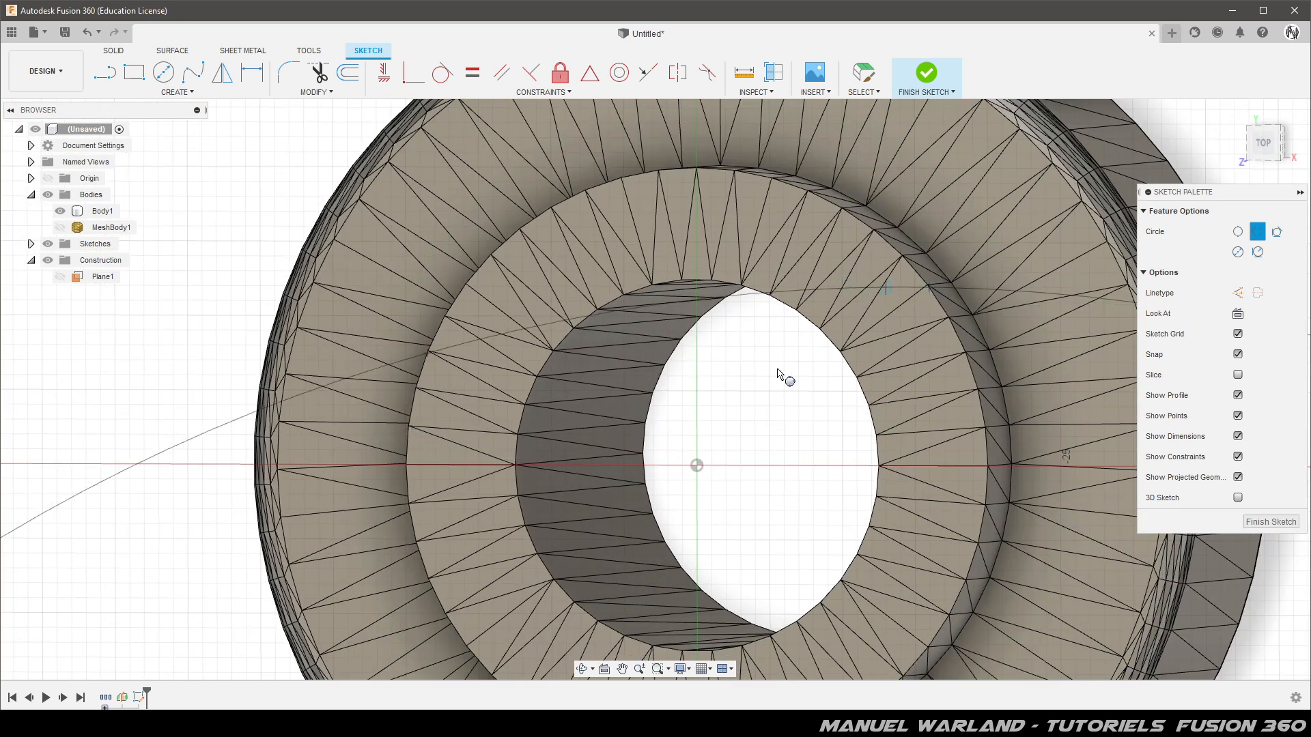
{"action": "scroll", "coordinate": [734, 437], "scroll_direction": "down", "scroll_amount": 6}
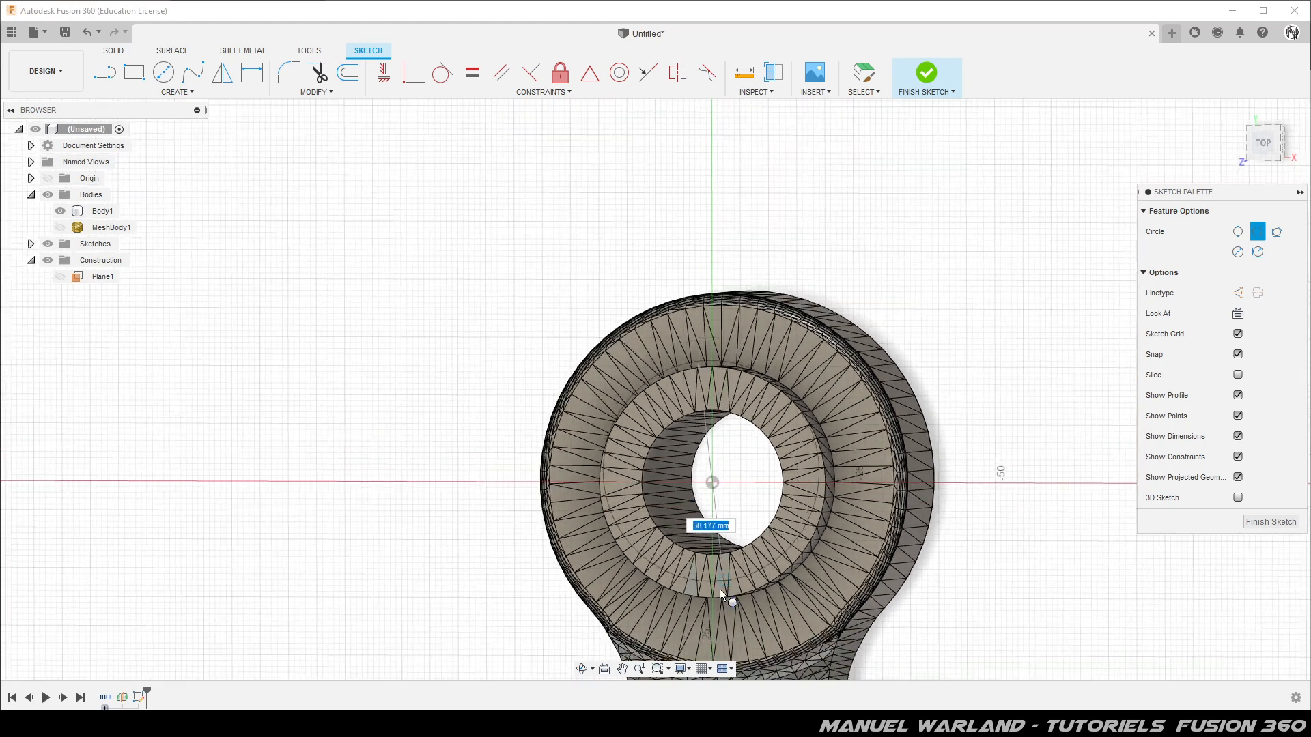
{"action": "scroll", "coordinate": [715, 624], "scroll_direction": "up", "scroll_amount": 7}
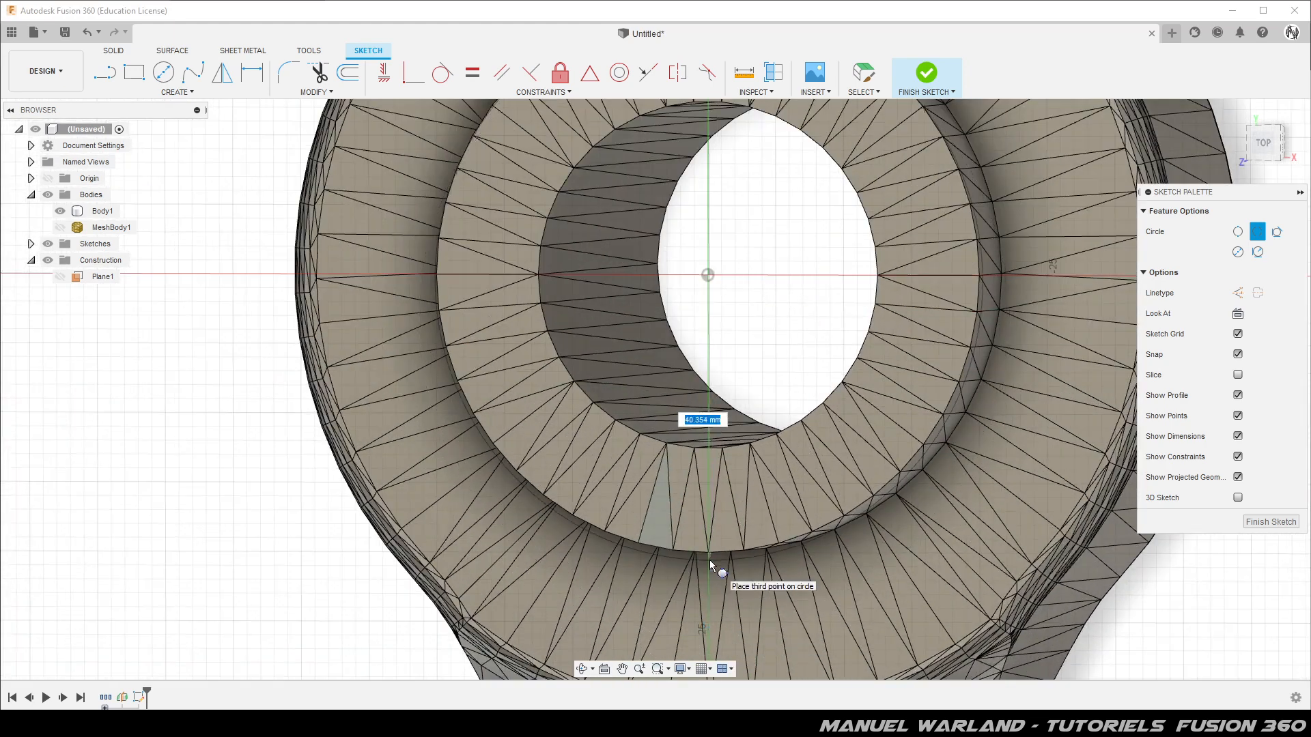
{"action": "scroll", "coordinate": [710, 559], "scroll_direction": "up", "scroll_amount": 5}
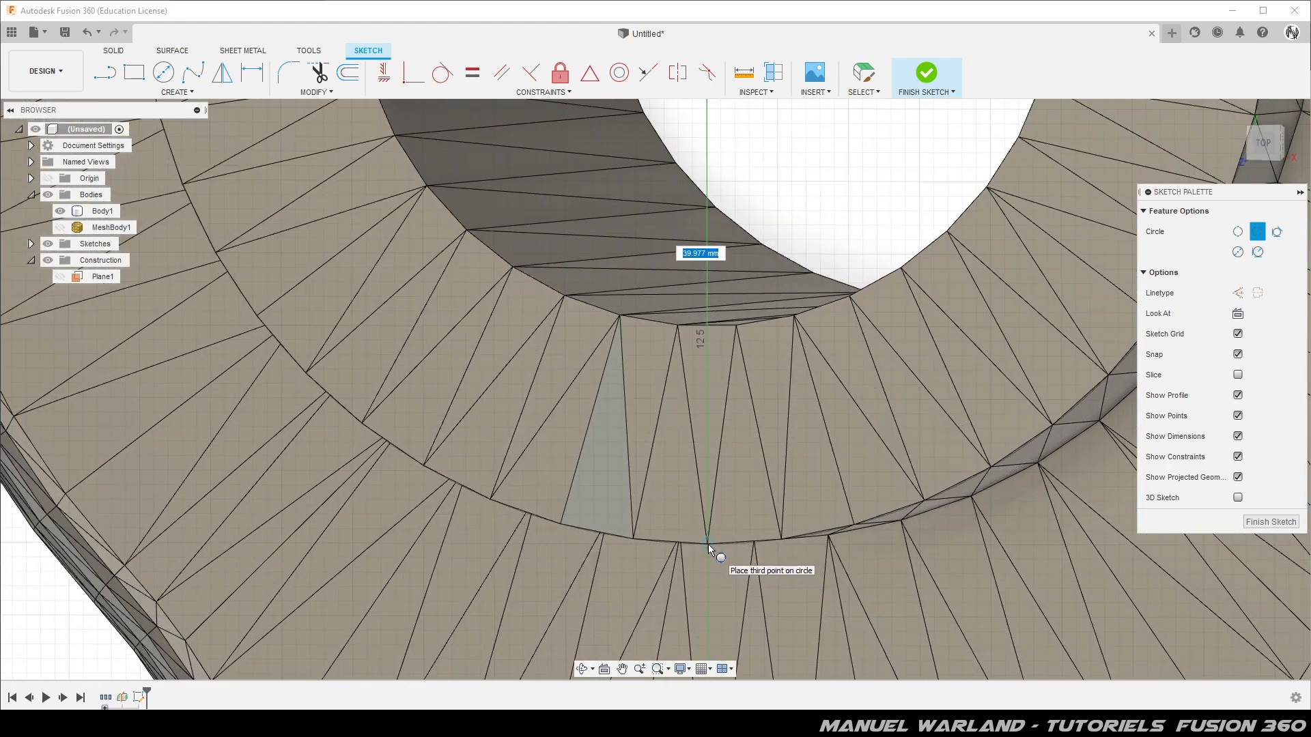
{"action": "left_click", "coordinate": [707, 543]}
- Hide the solid body temporarily to inspect the sketched circle on its own, and leave the circle command
{"action": "scroll", "coordinate": [637, 387], "scroll_direction": "down", "scroll_amount": 3}
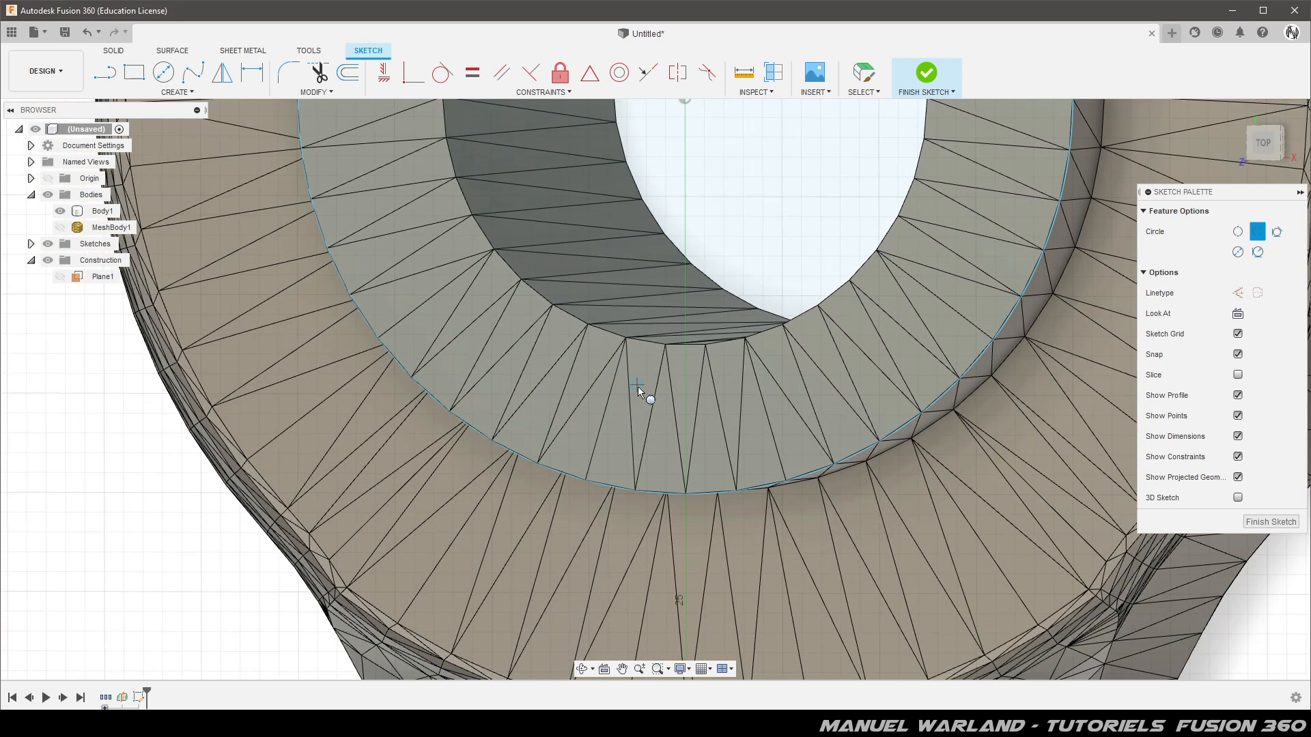
{"action": "scroll", "coordinate": [638, 387], "scroll_direction": "down", "scroll_amount": 5}
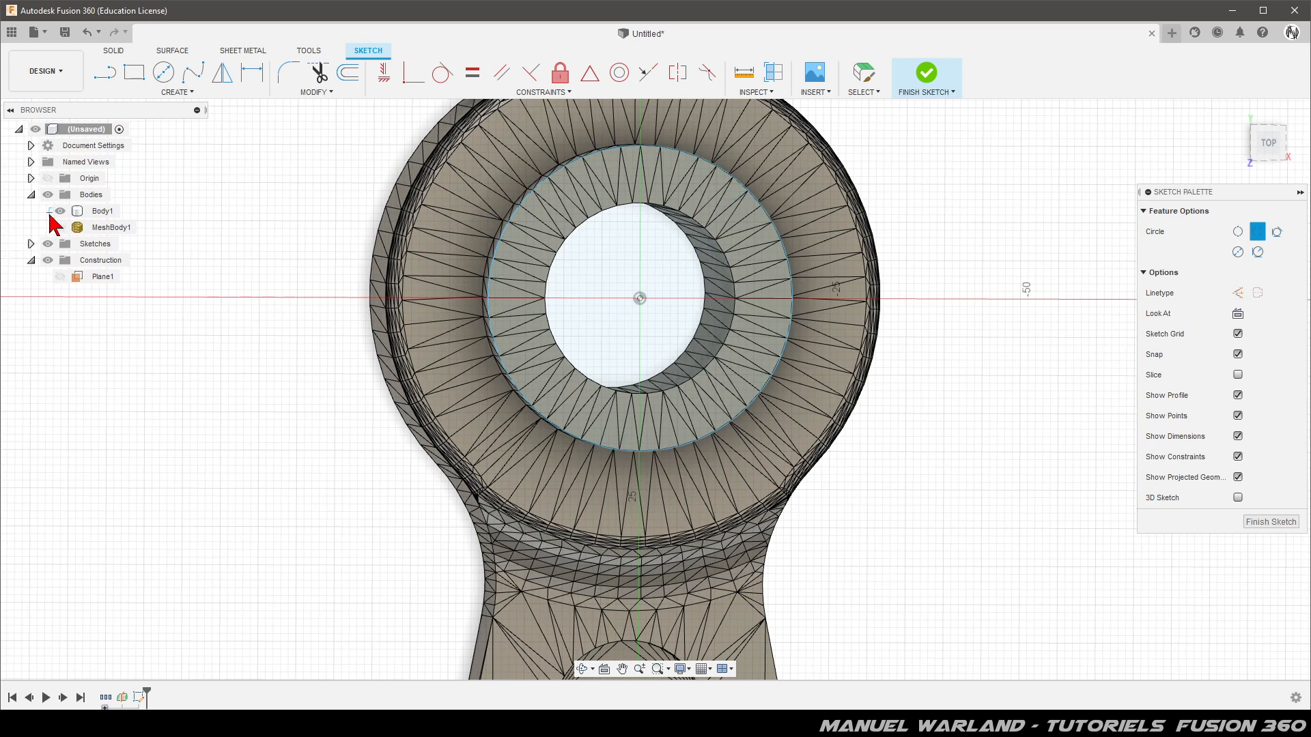
{"action": "left_click", "coordinate": [60, 211]}
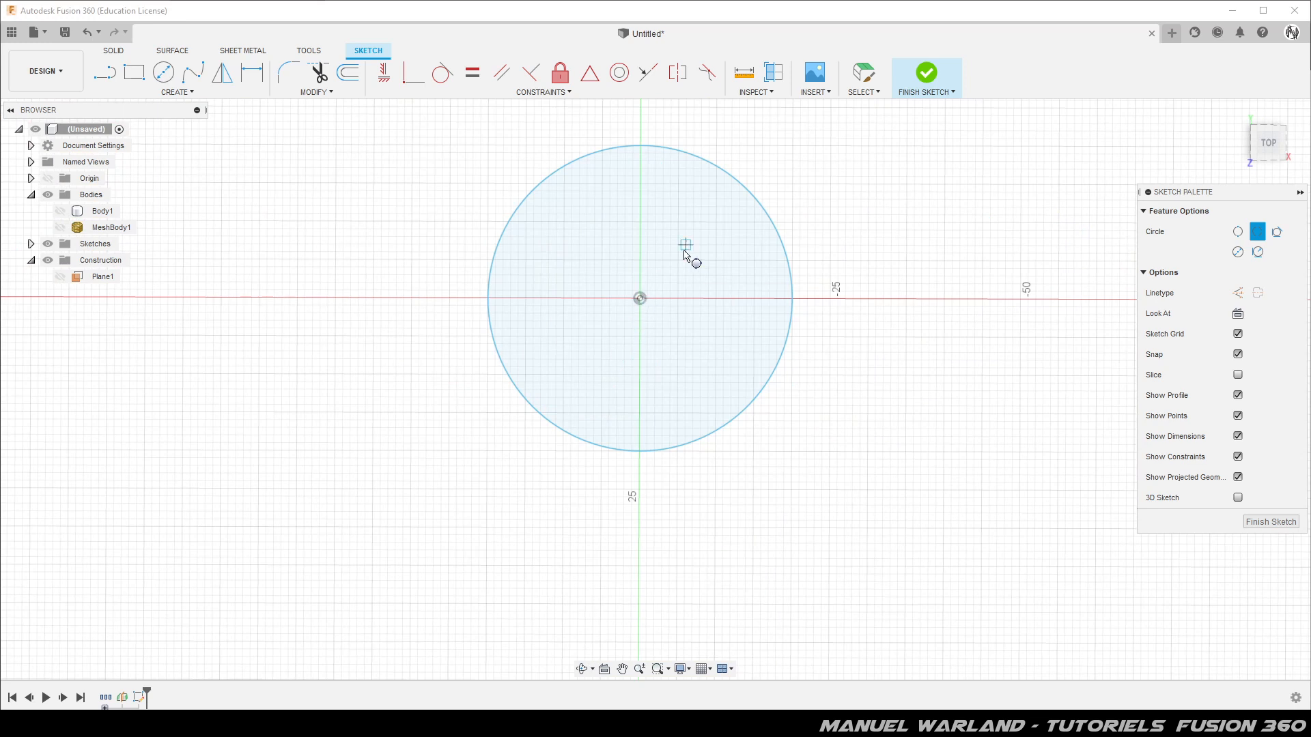
{"action": "key", "text": "Escape"}
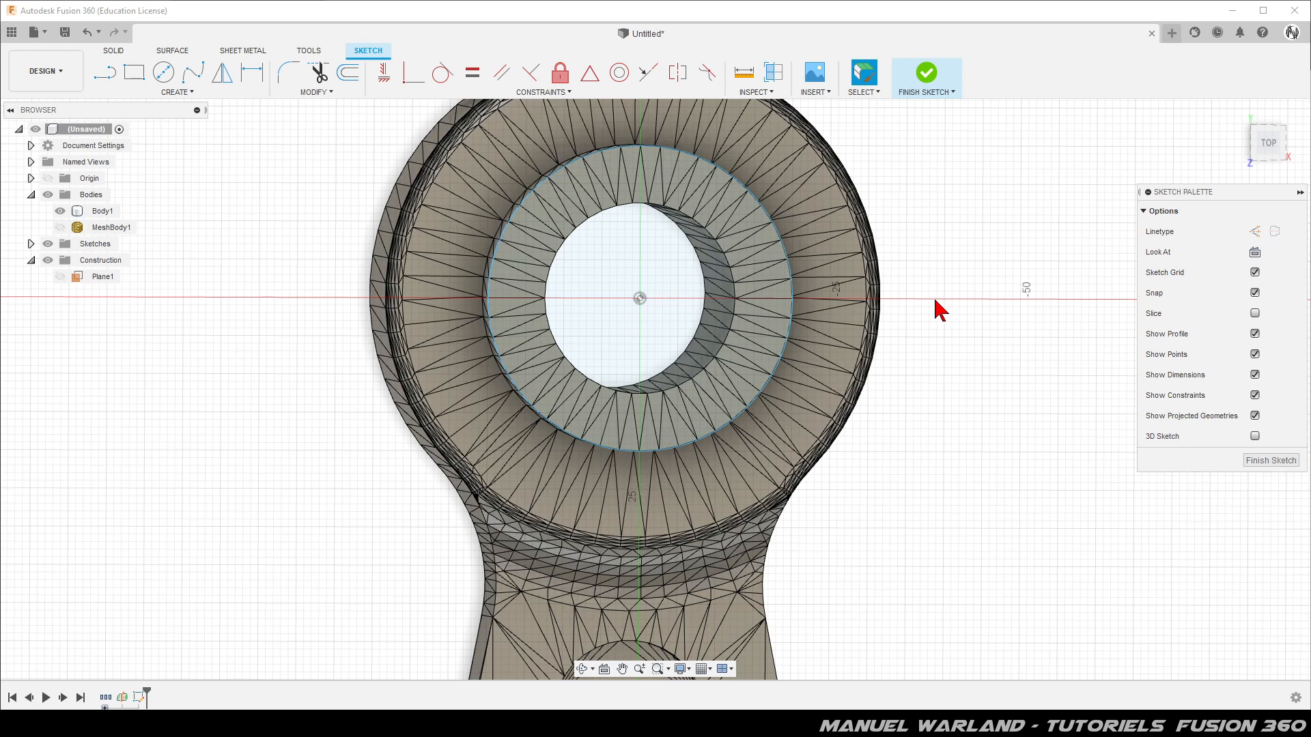
- Dimension the diameter of the circle around the boss, accepting the proposed value
{"action": "key", "text": "d"}
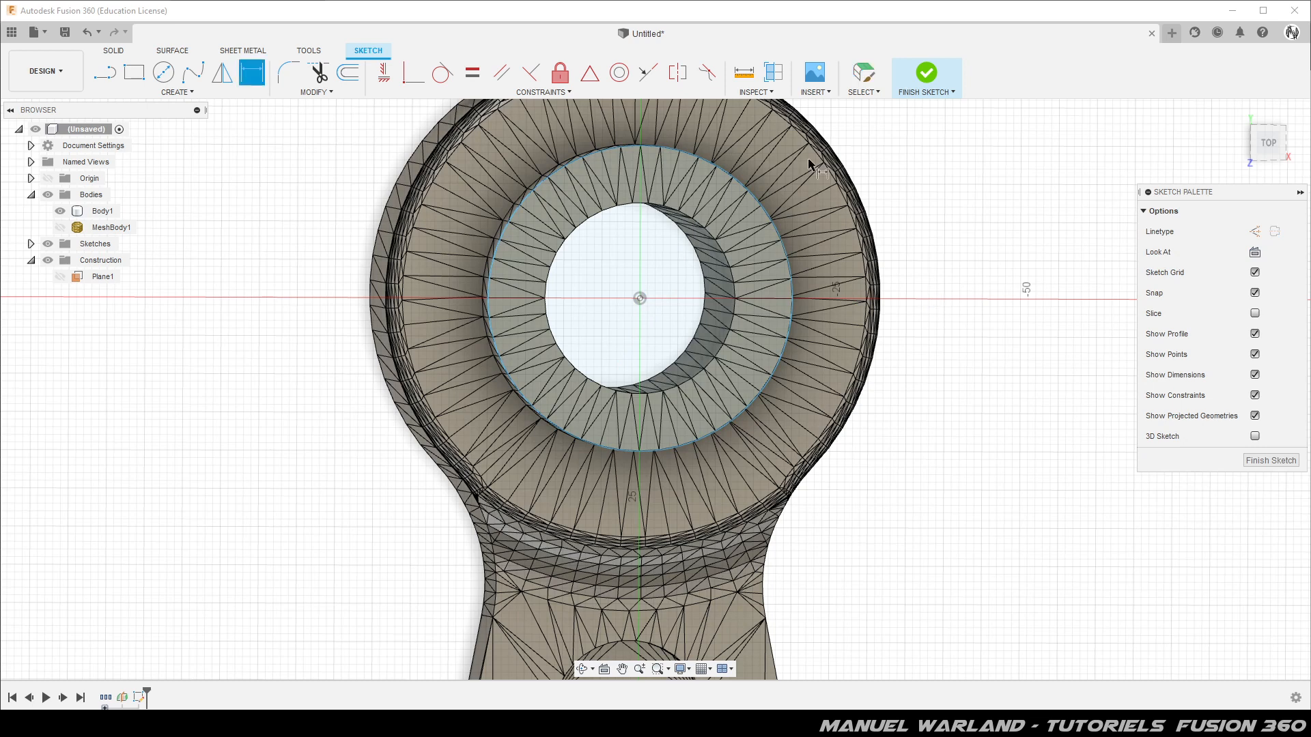
{"action": "left_click", "coordinate": [775, 229]}
{"action": "left_click", "coordinate": [916, 213]}
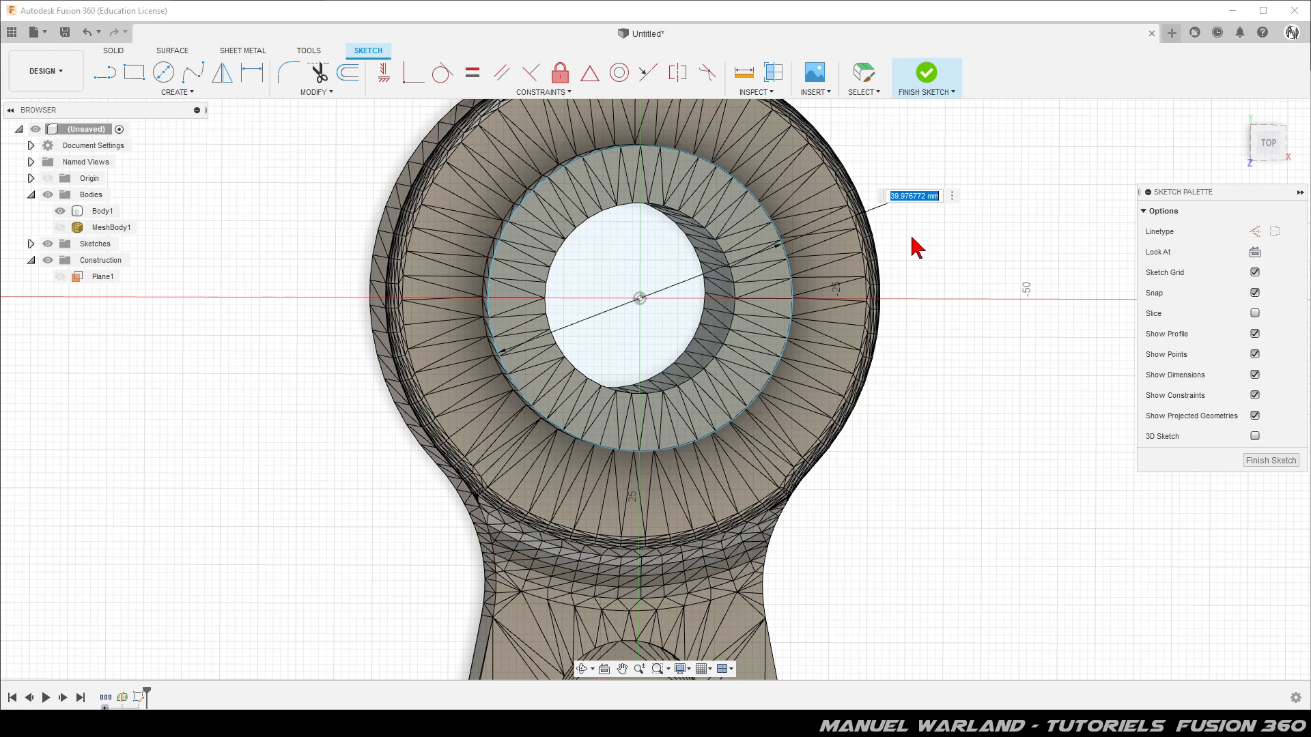
{"action": "key", "text": "Return"}
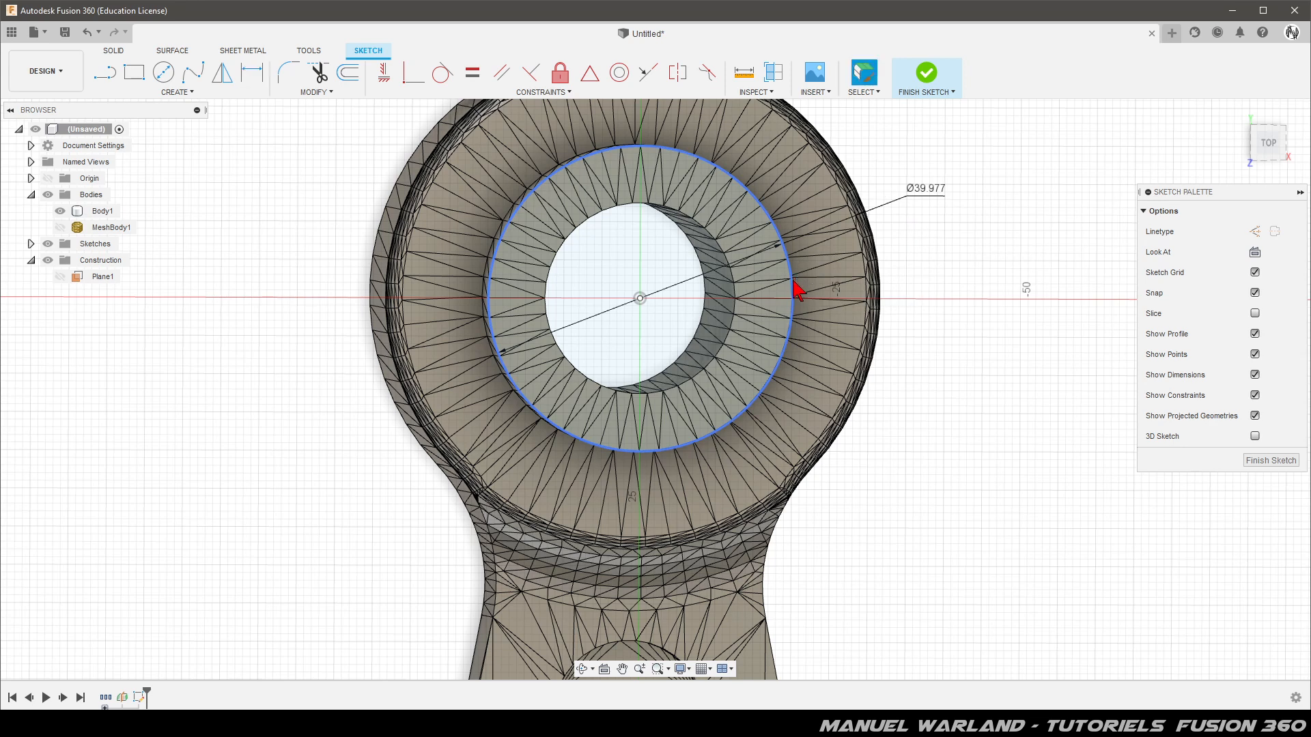
- Convert the circle traced around the boss's outer edge to construction geometry and face the sketch straight on
{"action": "left_click", "coordinate": [793, 282]}
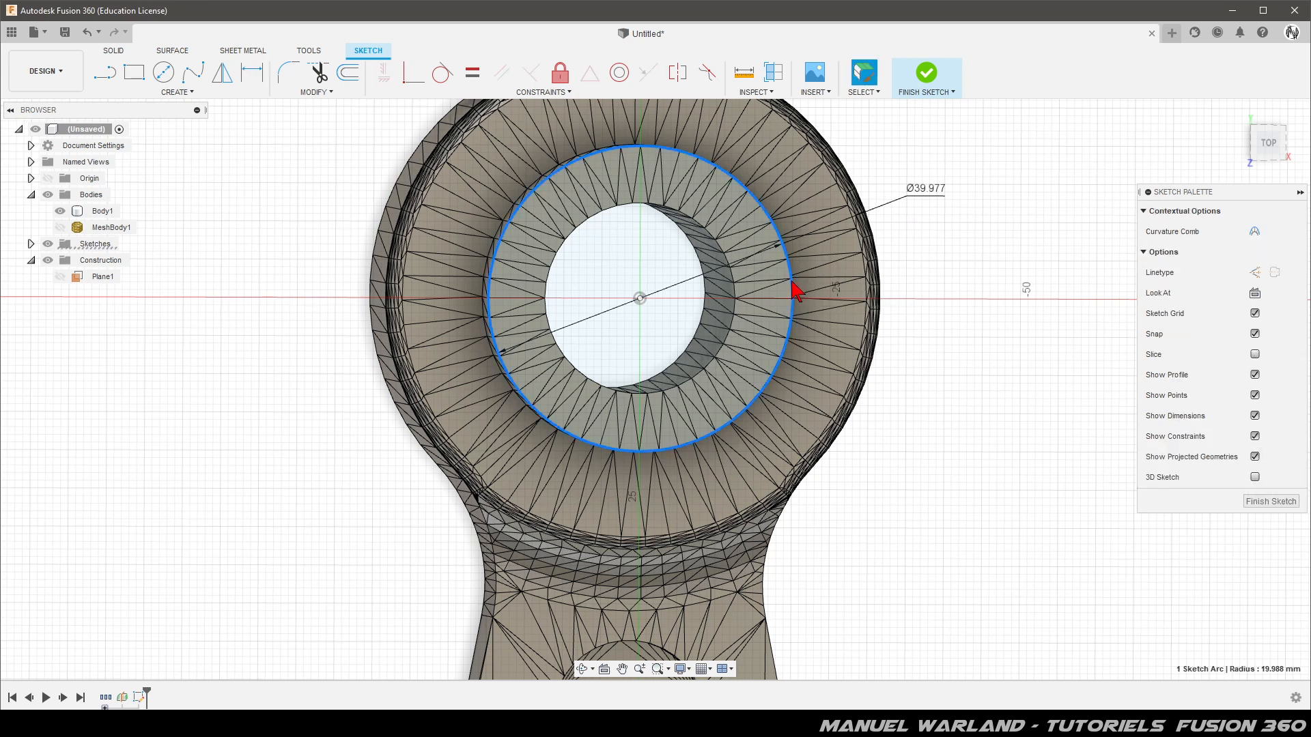
{"action": "key", "text": "Escape"}
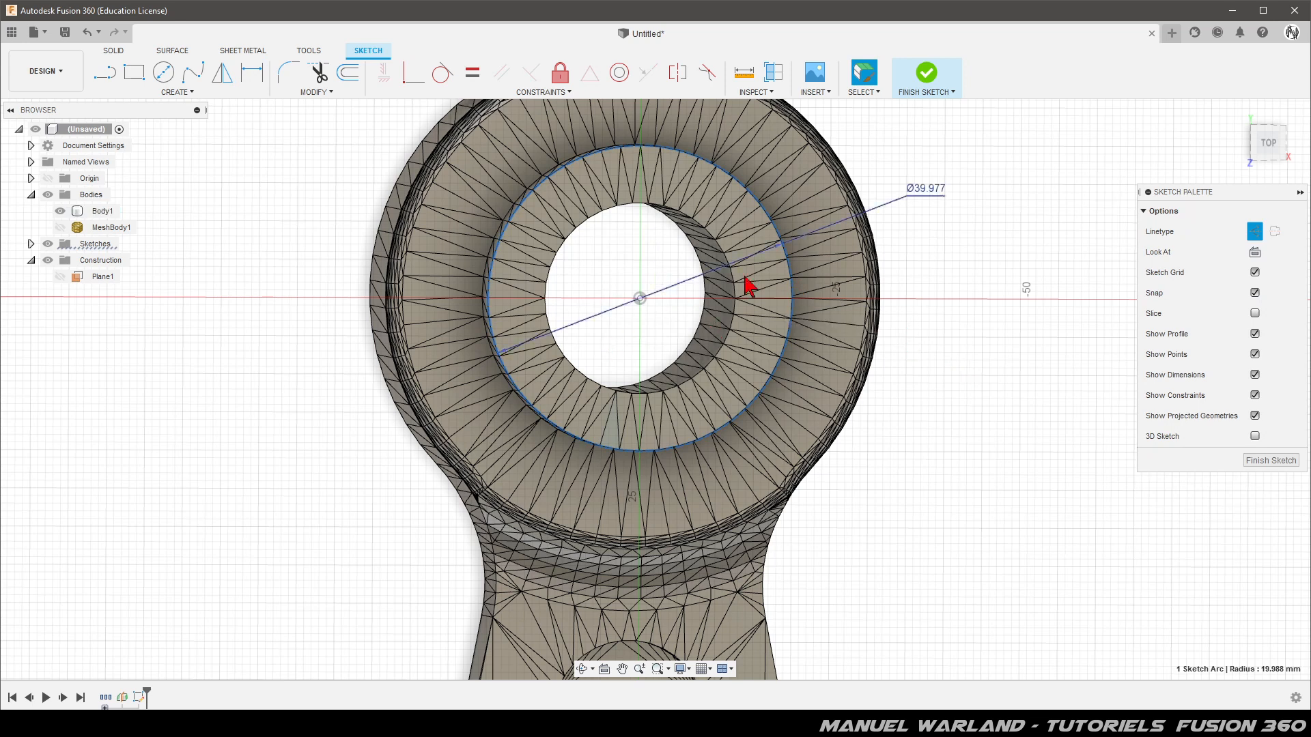
{"action": "left_click", "coordinate": [1255, 252]}
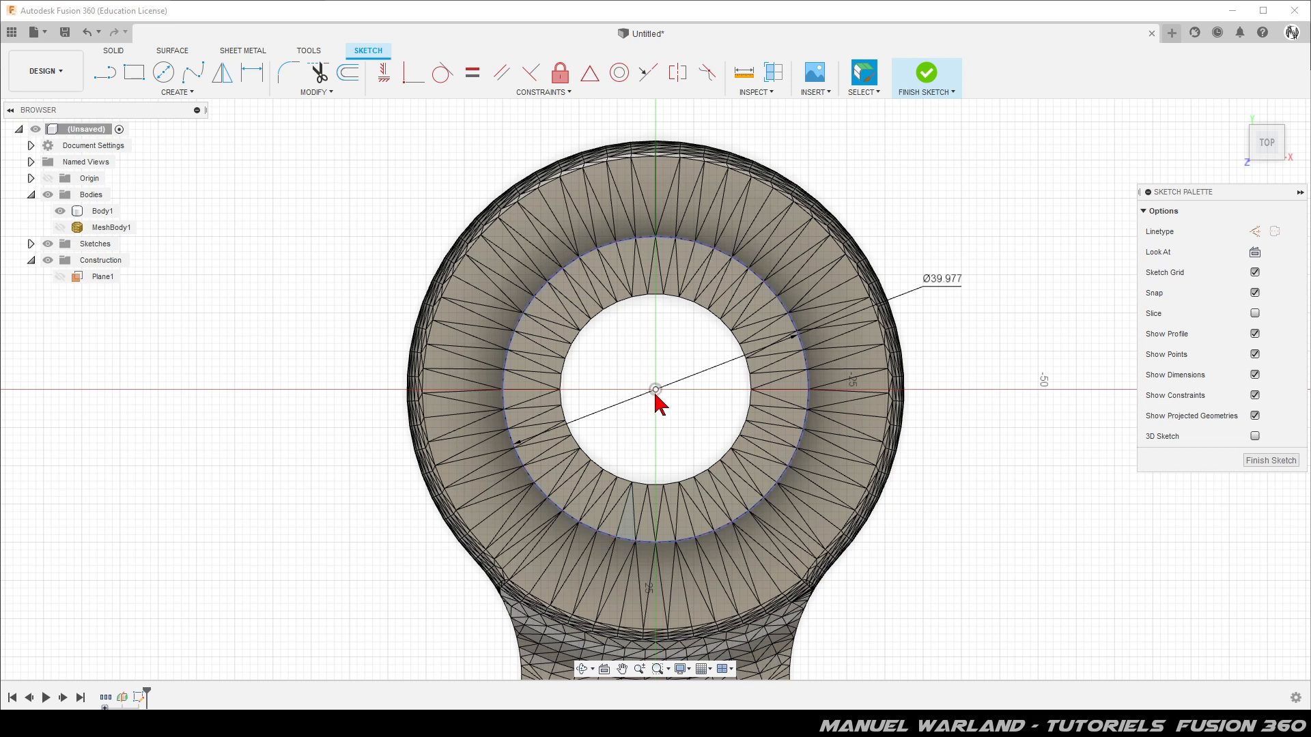
- Sketch a 45 mm diameter circle centred on the small-end boss
{"action": "left_click", "coordinate": [163, 71]}
{"action": "left_click", "coordinate": [655, 389]}
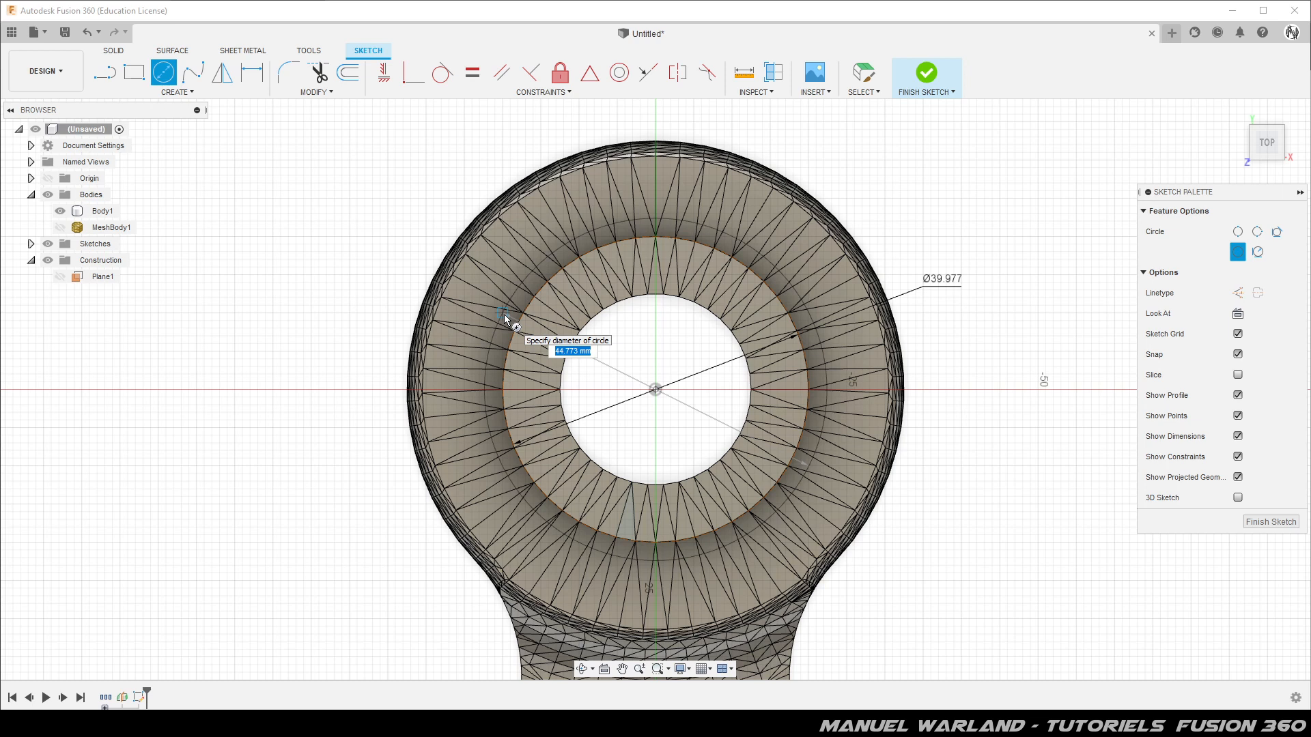
{"action": "type", "text": "45"}
{"action": "key", "text": "Tab"}
{"action": "left_click", "coordinate": [505, 318]}
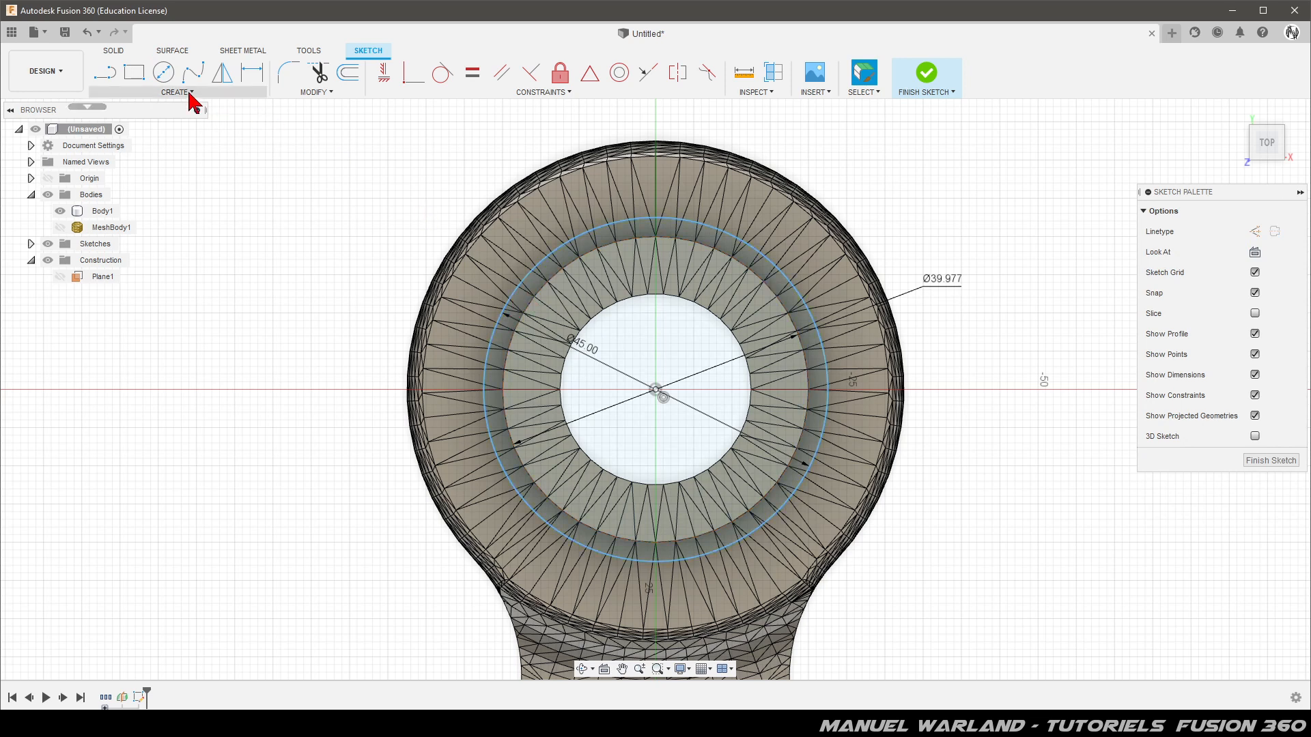
- Add a concentric 37 mm diameter circle at the boss centre and finish the sketch
{"action": "left_click", "coordinate": [163, 71]}
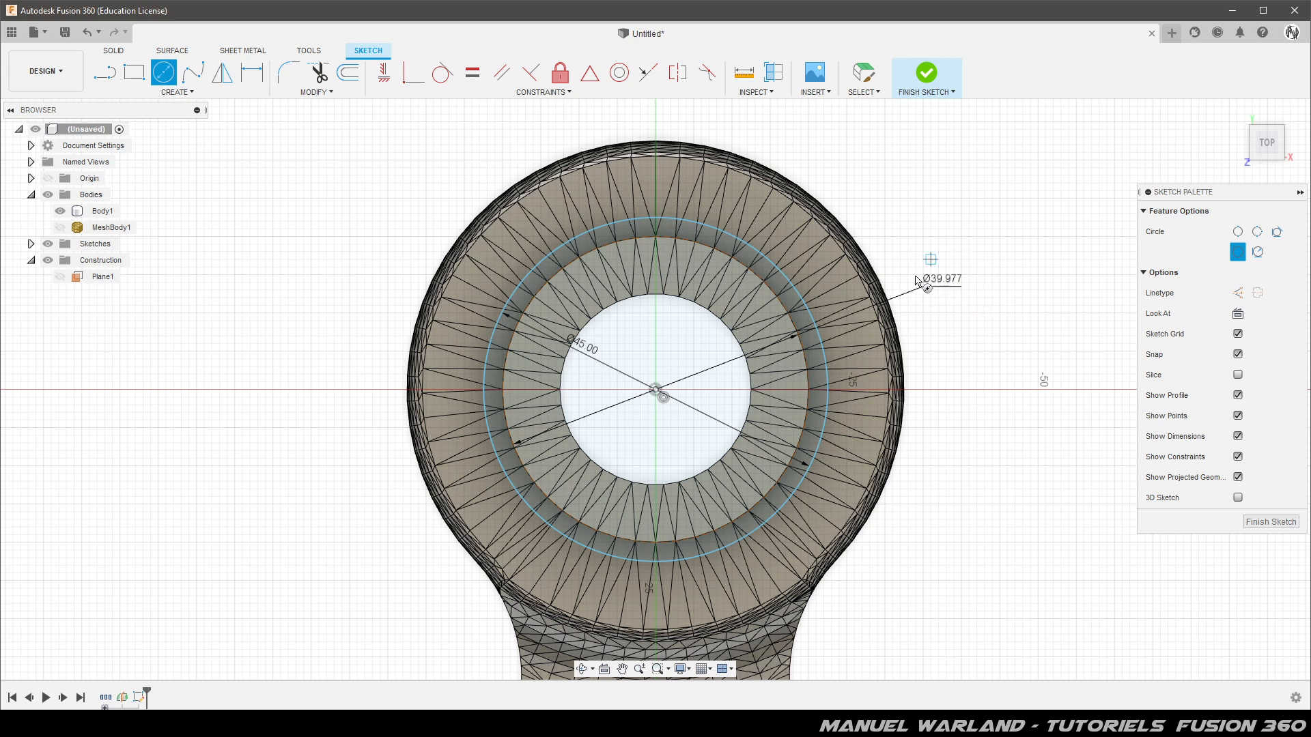
{"action": "left_click", "coordinate": [655, 389]}
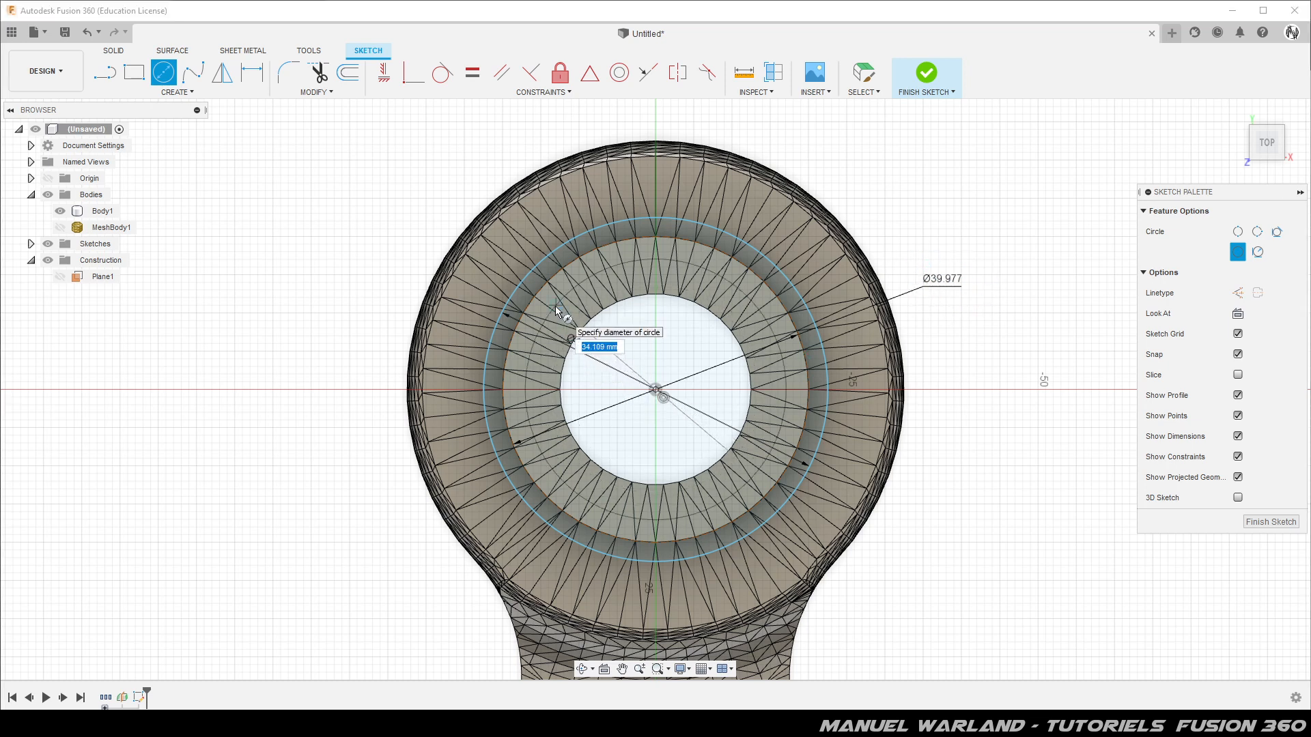
{"action": "key", "text": "Tab"}
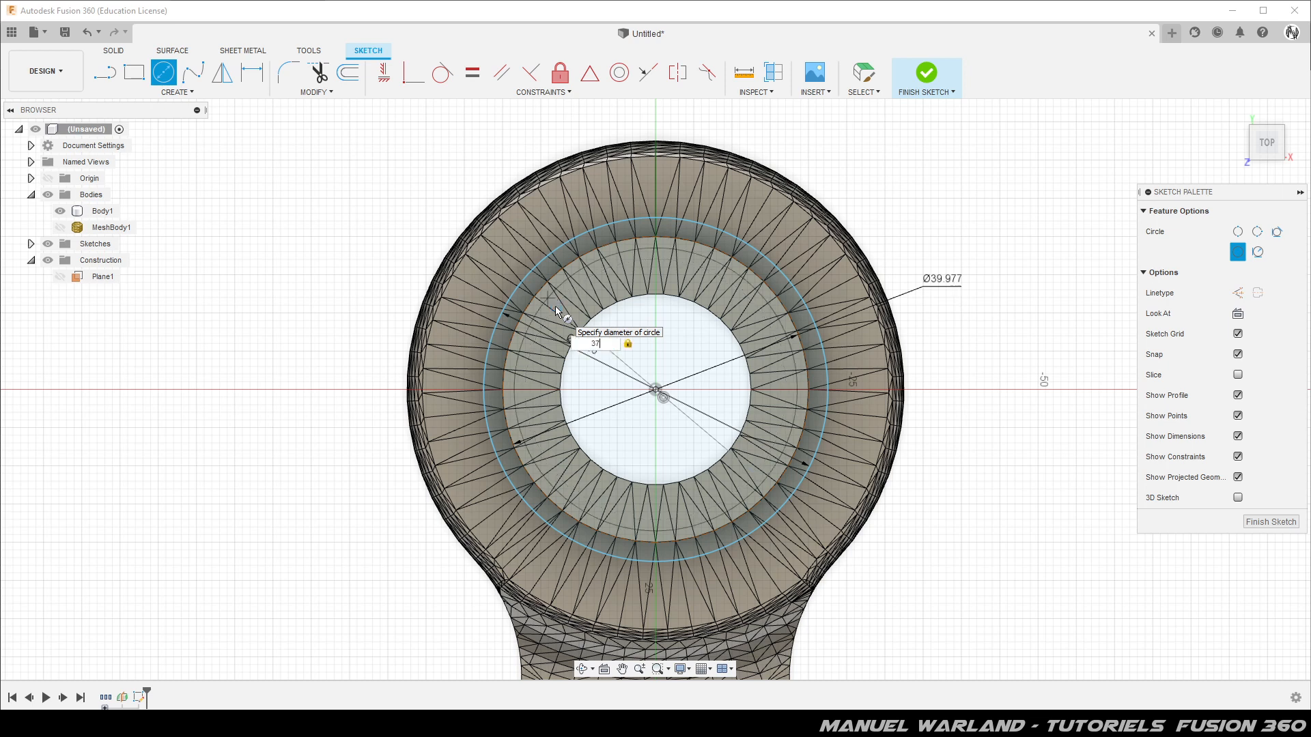
{"action": "key", "text": "Return"}
{"action": "key", "text": "Escape"}
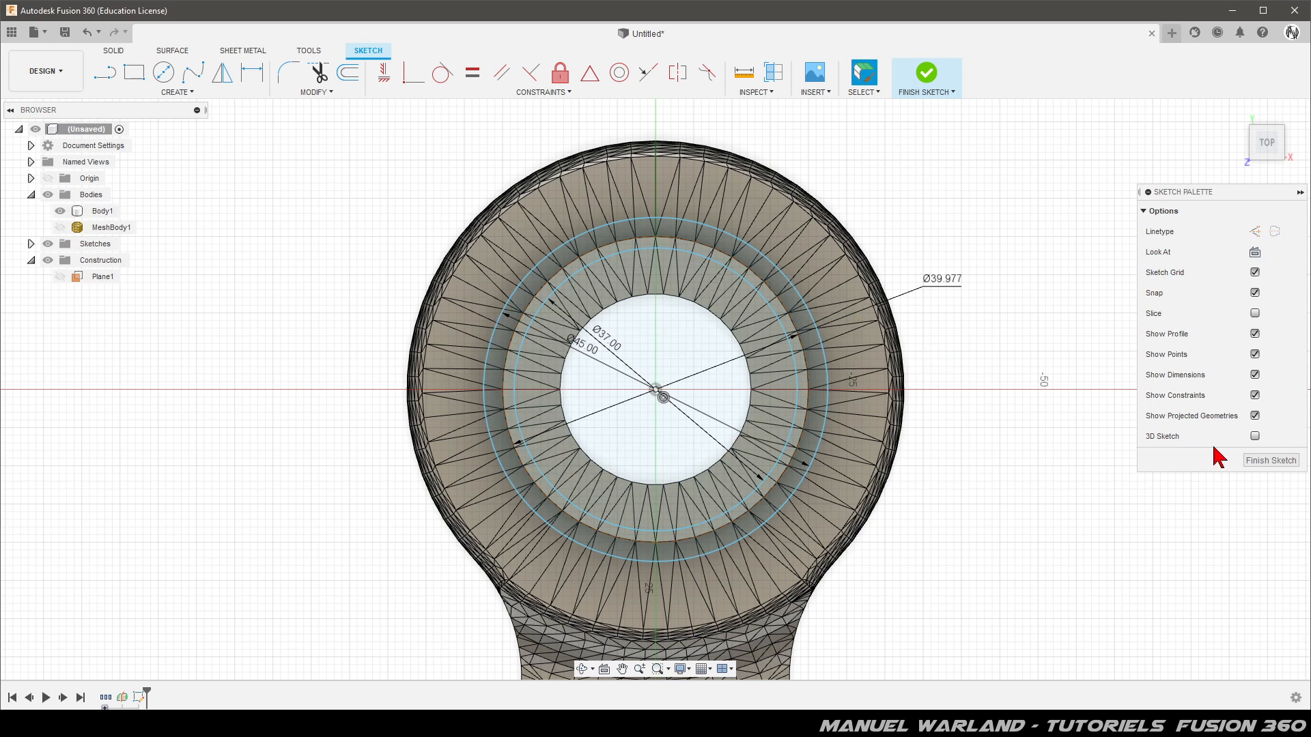
{"action": "left_click", "coordinate": [1270, 460]}
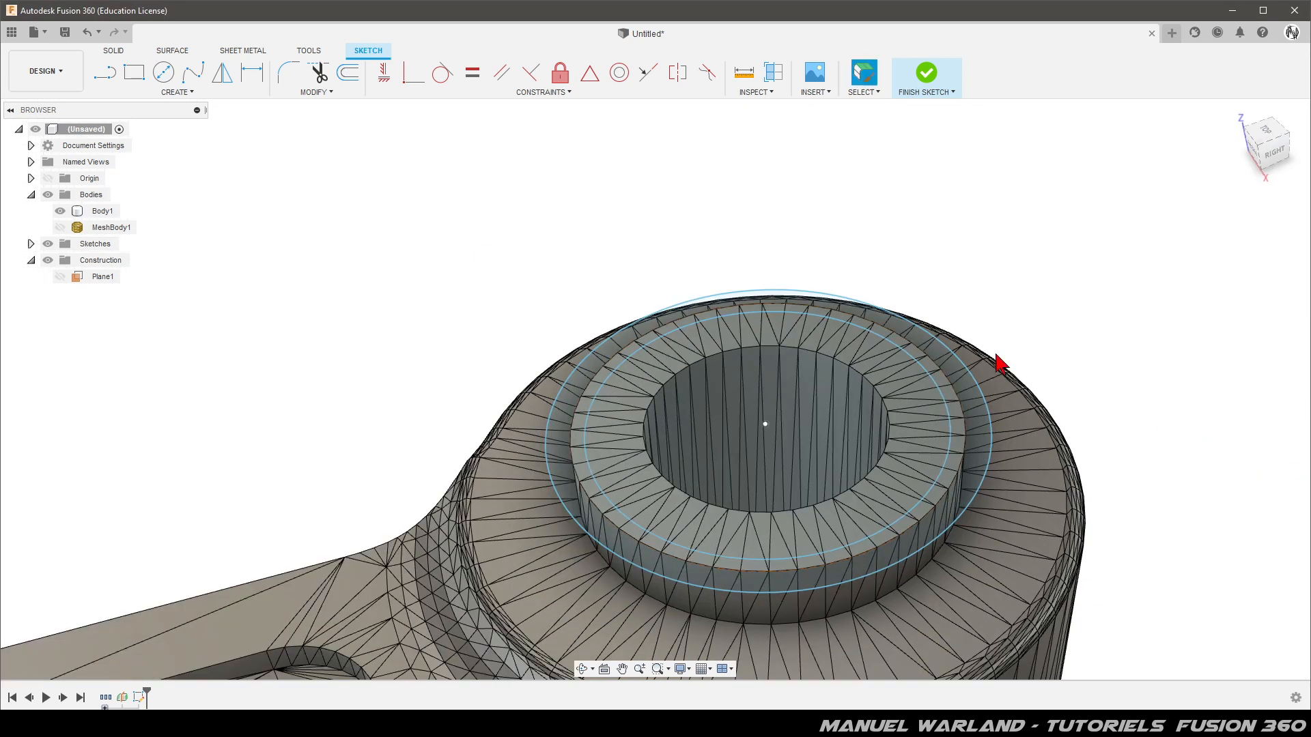
- Start an extrusion of the ring between the 37 mm and 45 mm circles, including the small leftover profile in the gap
{"action": "scroll", "coordinate": [514, 223], "scroll_direction": "down", "scroll_amount": 2}
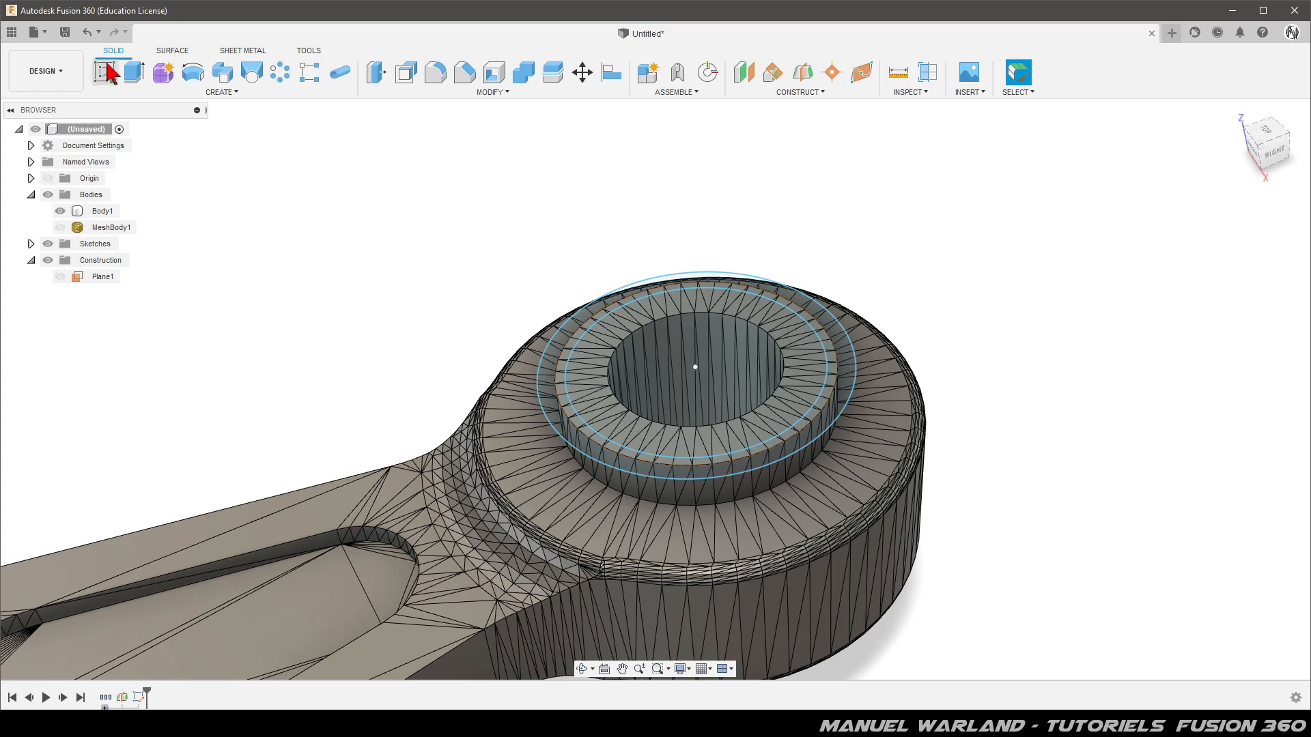
{"action": "left_click", "coordinate": [135, 72]}
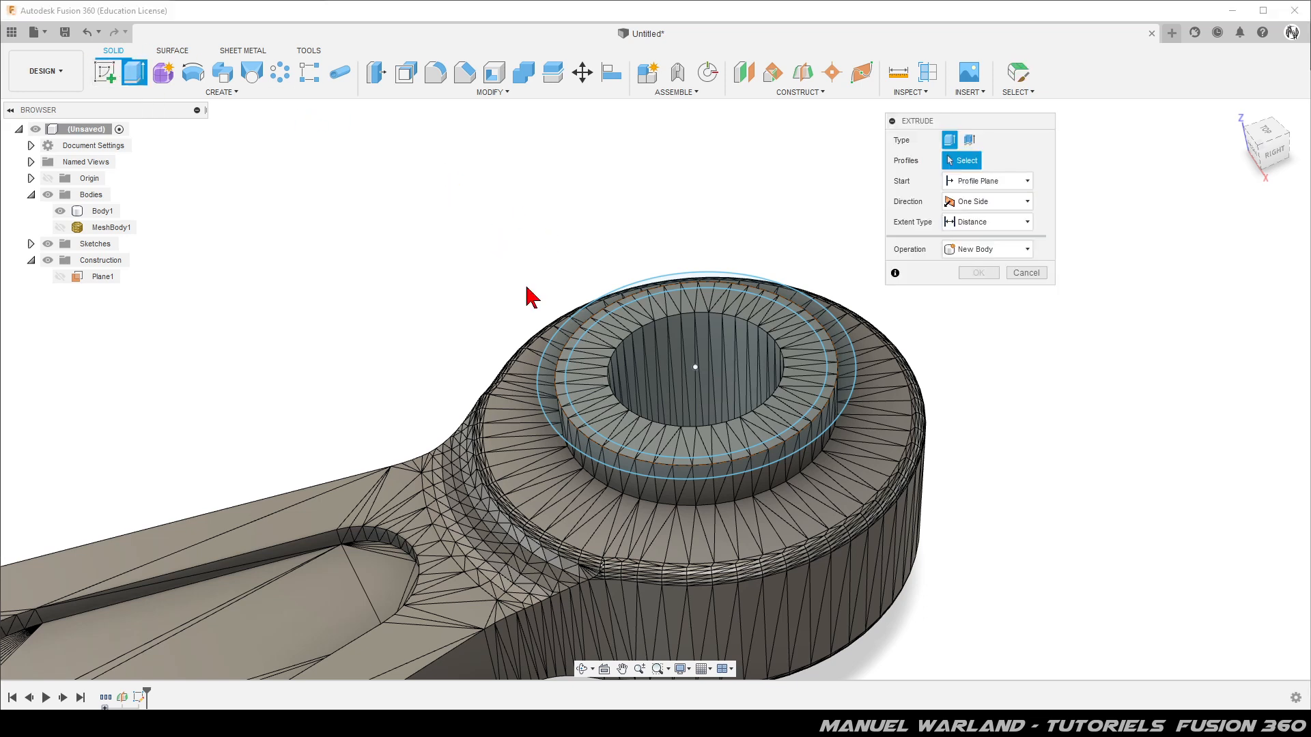
{"action": "left_click", "coordinate": [554, 358]}
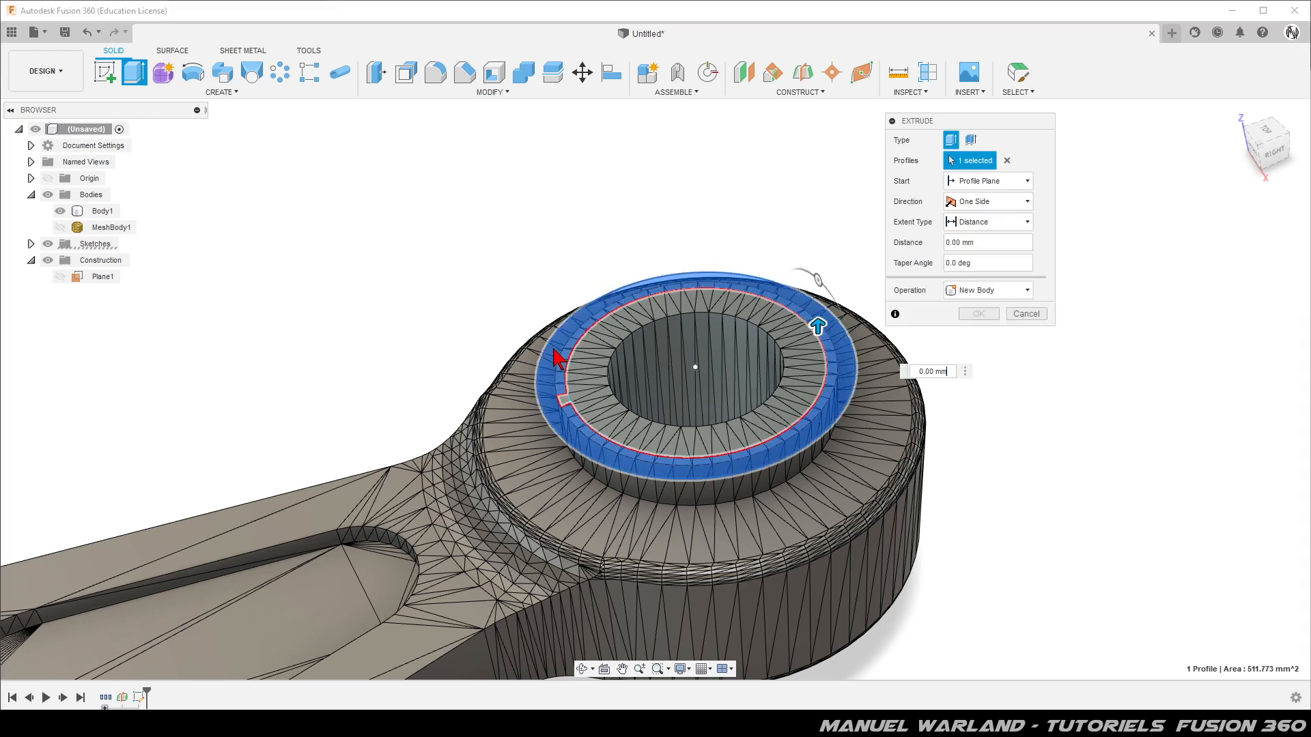
{"action": "scroll", "coordinate": [562, 423], "scroll_direction": "up", "scroll_amount": 5}
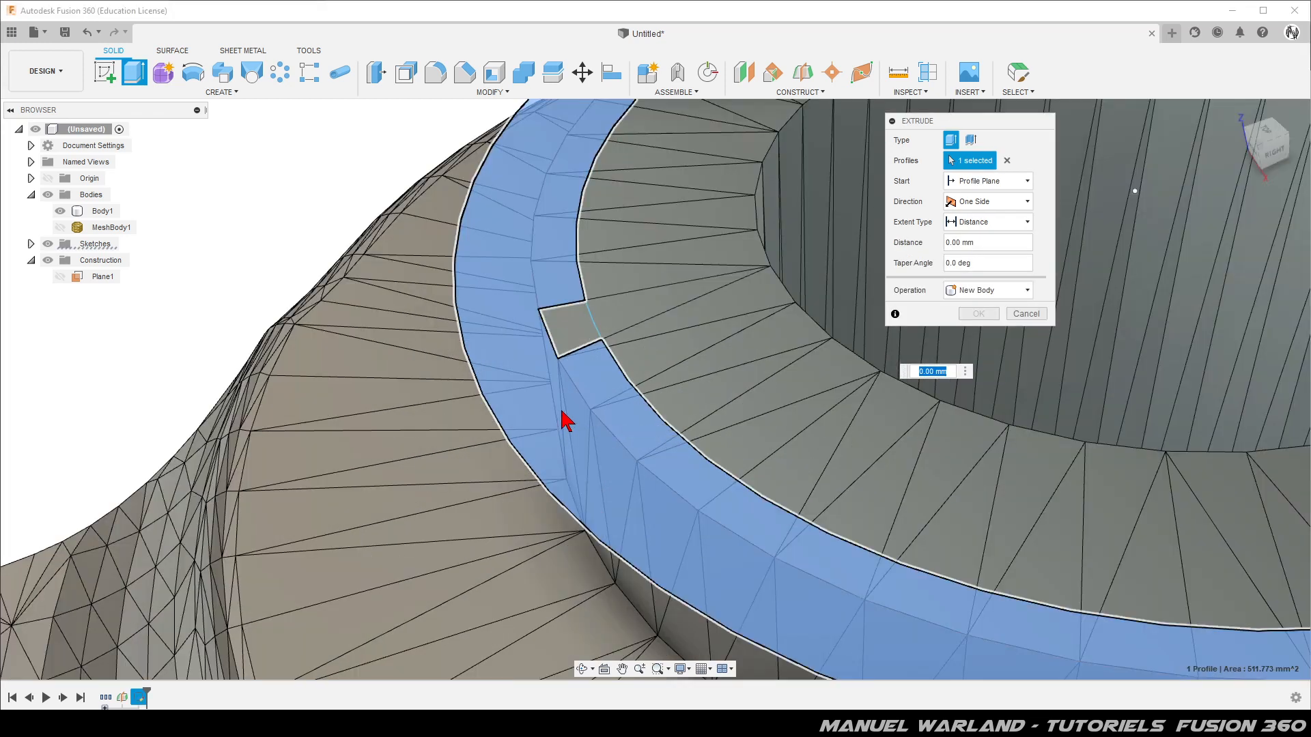
{"action": "left_click", "coordinate": [574, 345]}
{"action": "scroll", "coordinate": [575, 348], "scroll_direction": "down", "scroll_amount": 5}
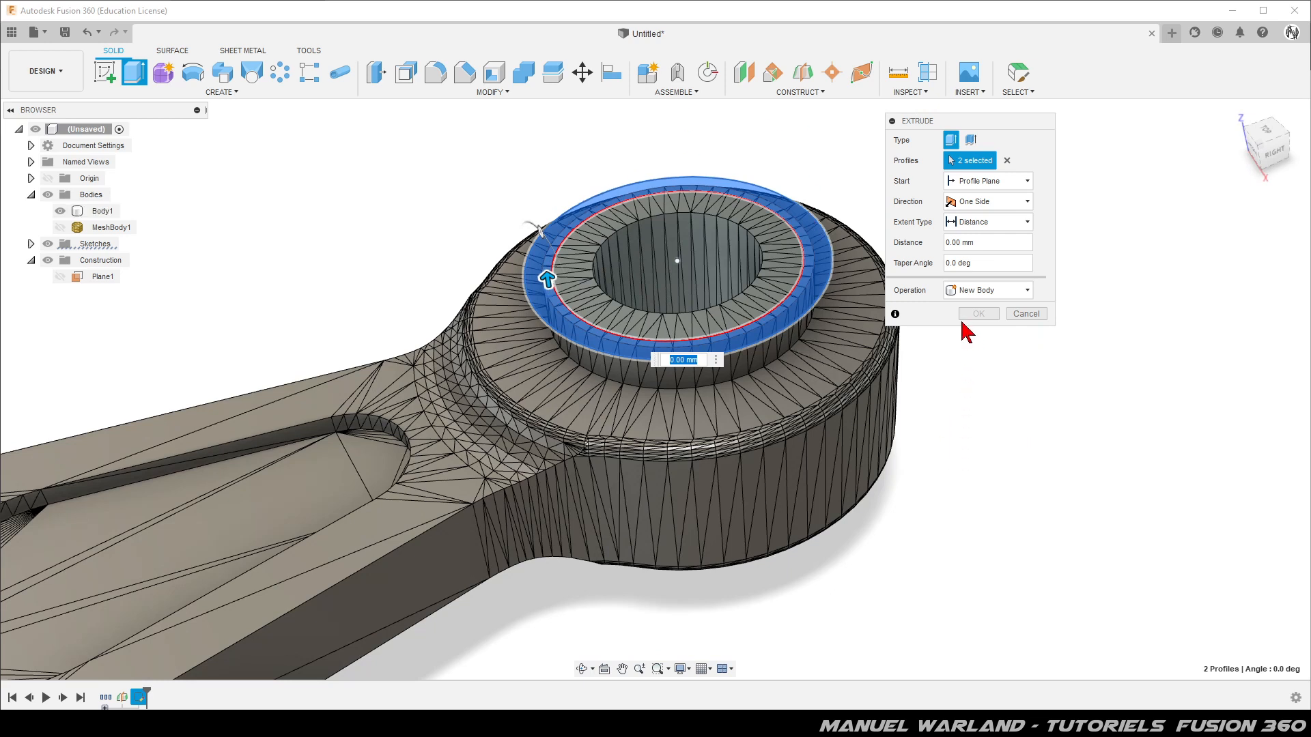
- Cut the ring profiles to a distance of -7.5 mm, down to the face surrounding the boss
{"action": "left_click_drag", "start_coordinate": [548, 282], "coordinate": [557, 330]}
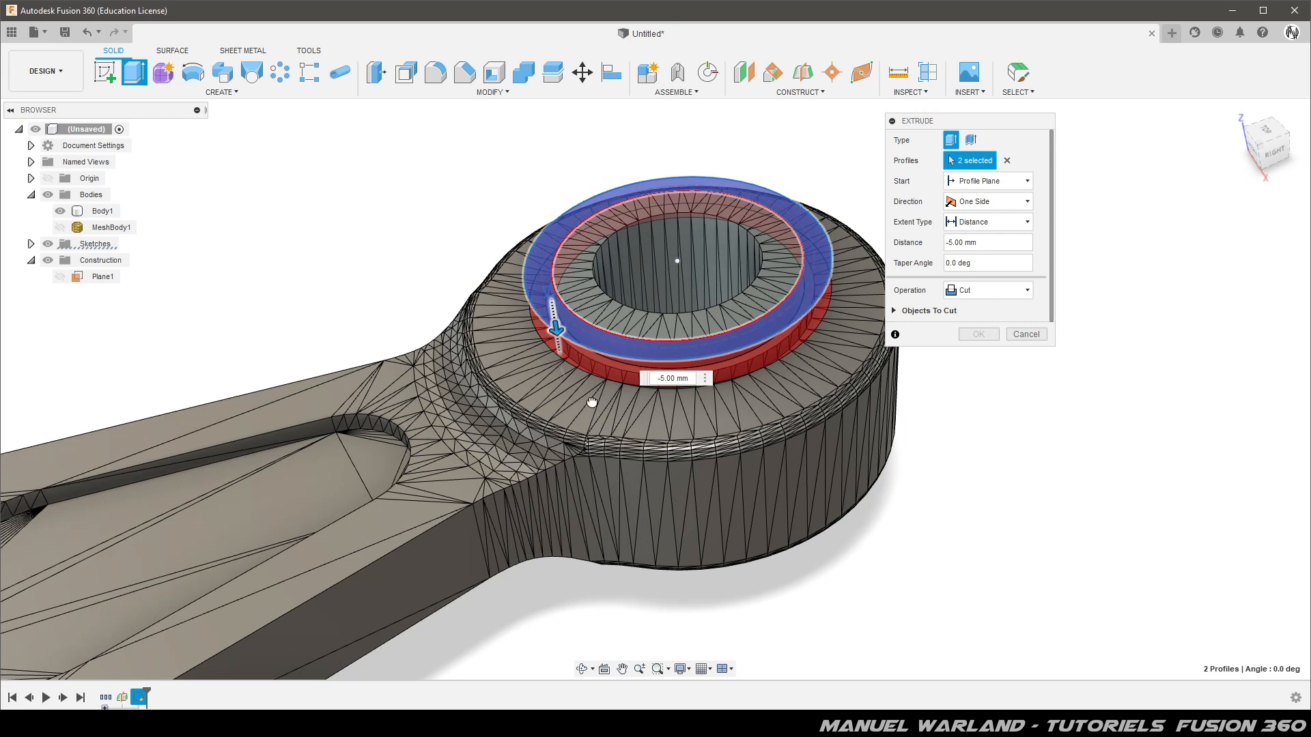
{"action": "left_click_drag", "start_coordinate": [591, 402], "coordinate": [592, 400]}
{"action": "scroll", "coordinate": [580, 418], "scroll_direction": "up", "scroll_amount": 8}
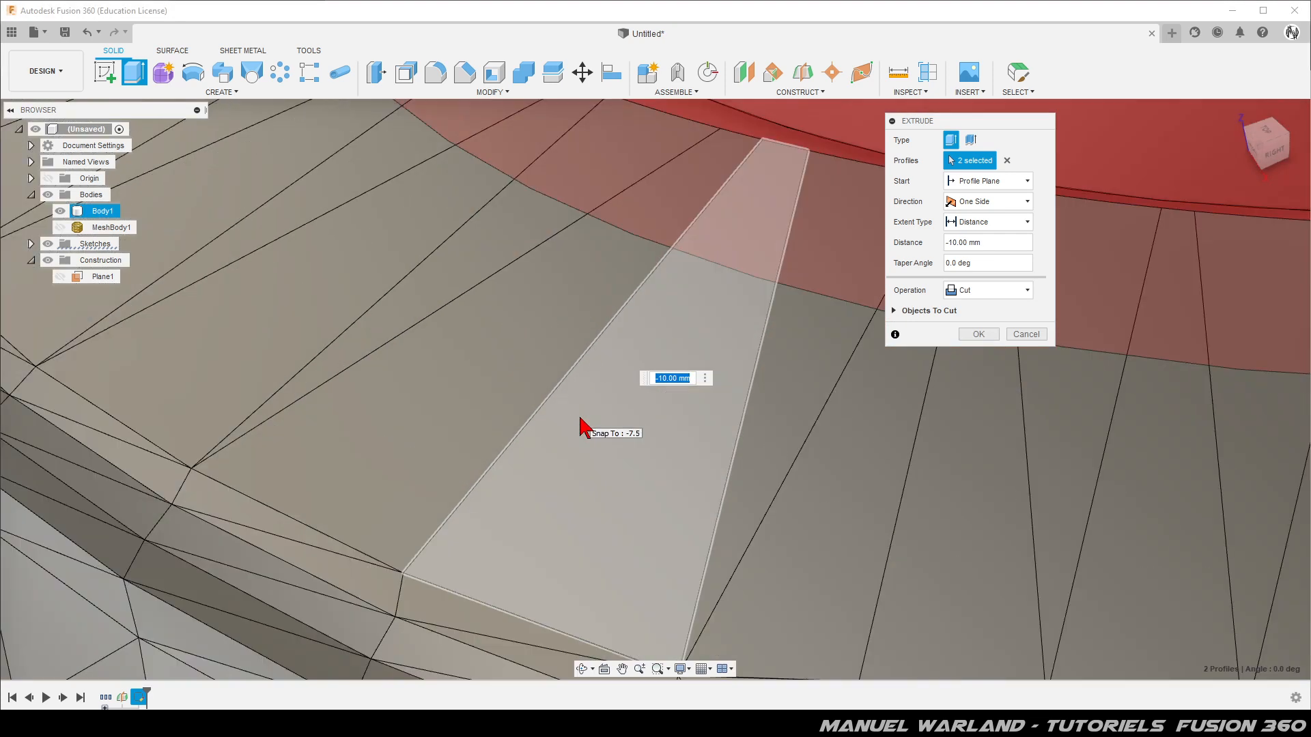
{"action": "scroll", "coordinate": [579, 417], "scroll_direction": "down", "scroll_amount": 5}
{"action": "scroll", "coordinate": [550, 396], "scroll_direction": "up", "scroll_amount": 3}
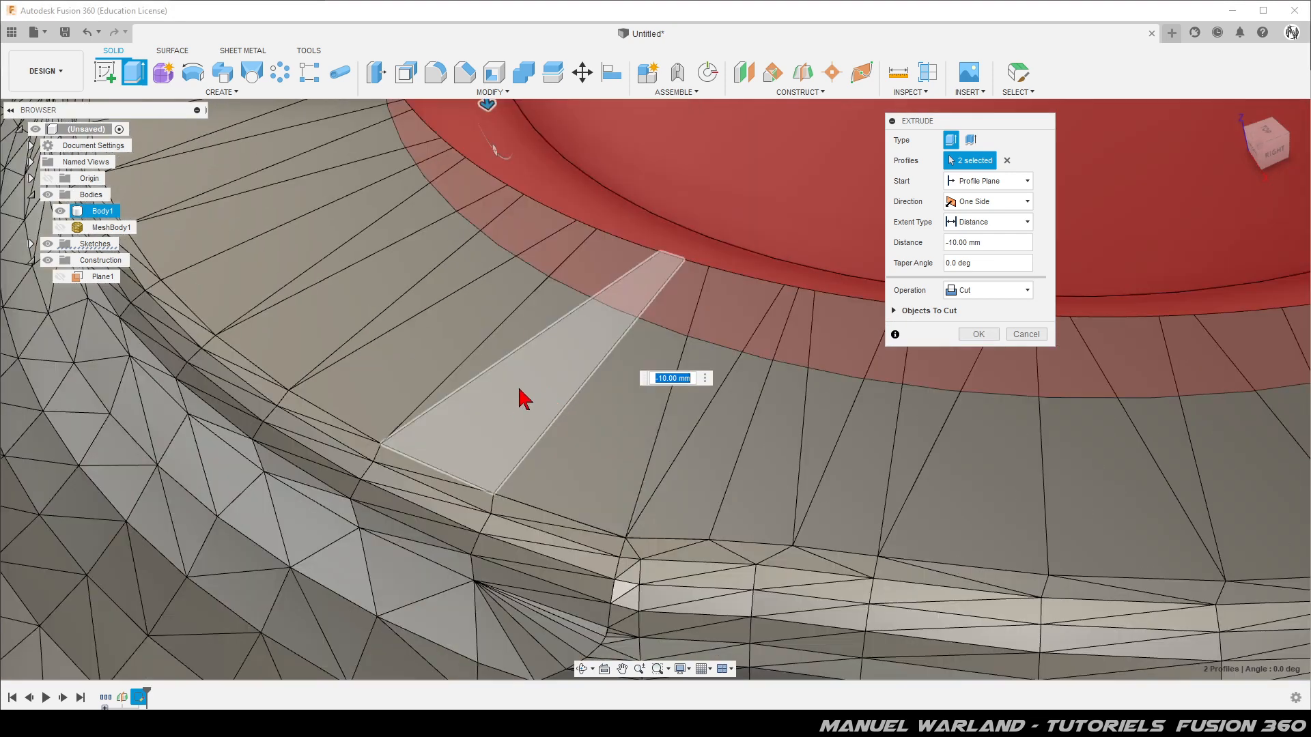
{"action": "type", "text": "-7.5"}
{"action": "key", "text": "Return"}
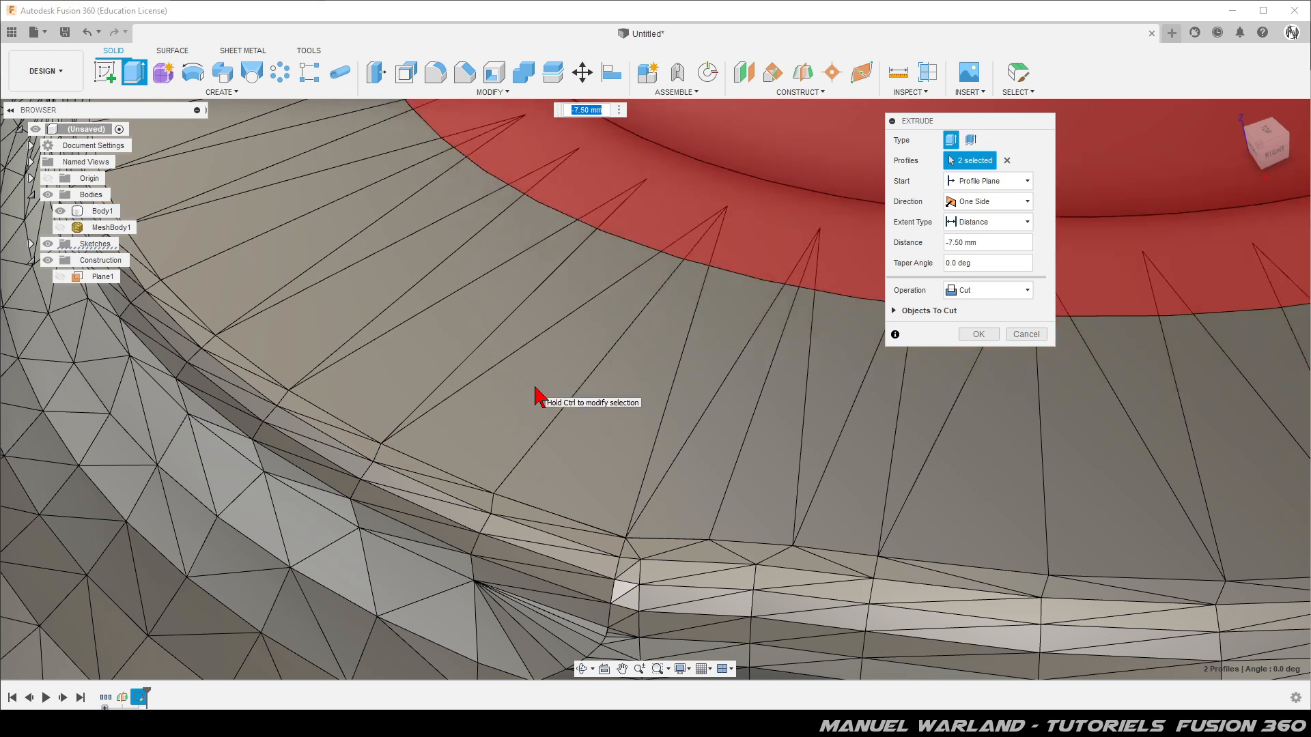
{"action": "scroll", "coordinate": [534, 386], "scroll_direction": "down", "scroll_amount": 6}
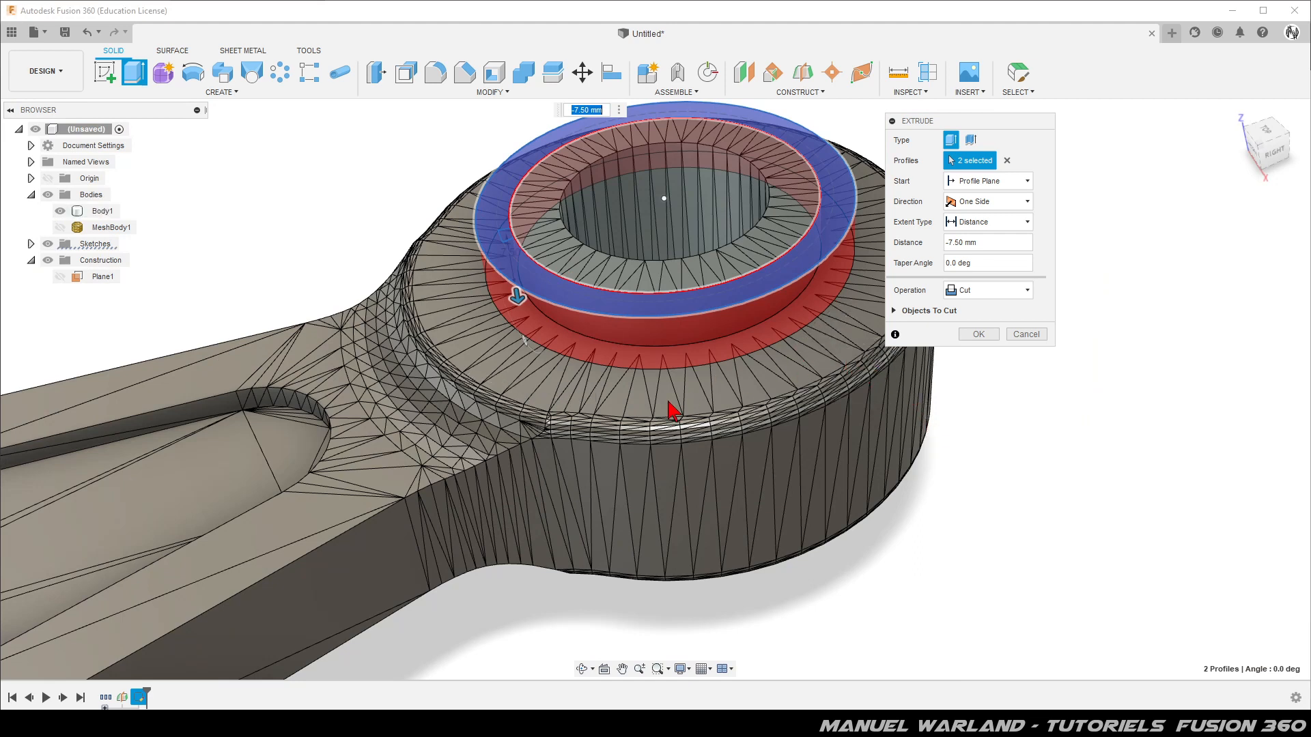
{"action": "scroll", "coordinate": [672, 349], "scroll_direction": "up", "scroll_amount": 8}
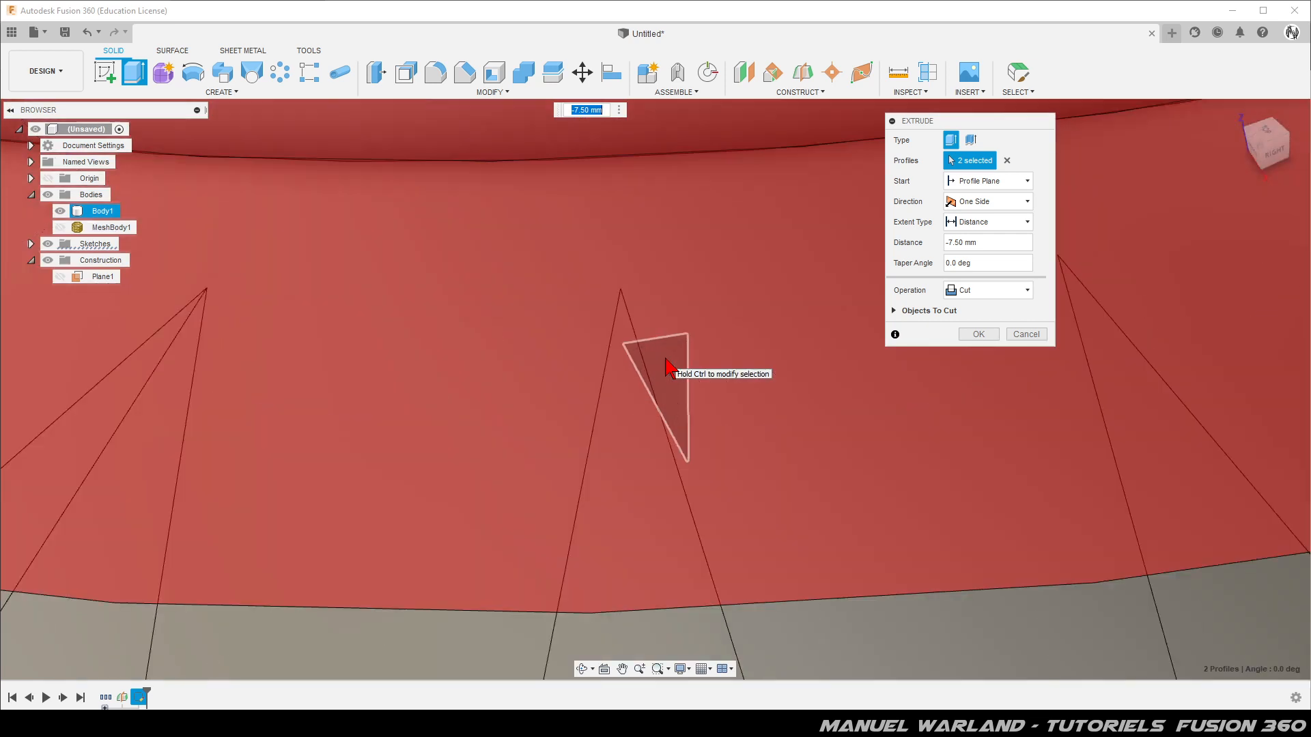
{"action": "scroll", "coordinate": [519, 342], "scroll_direction": "down", "scroll_amount": 8}
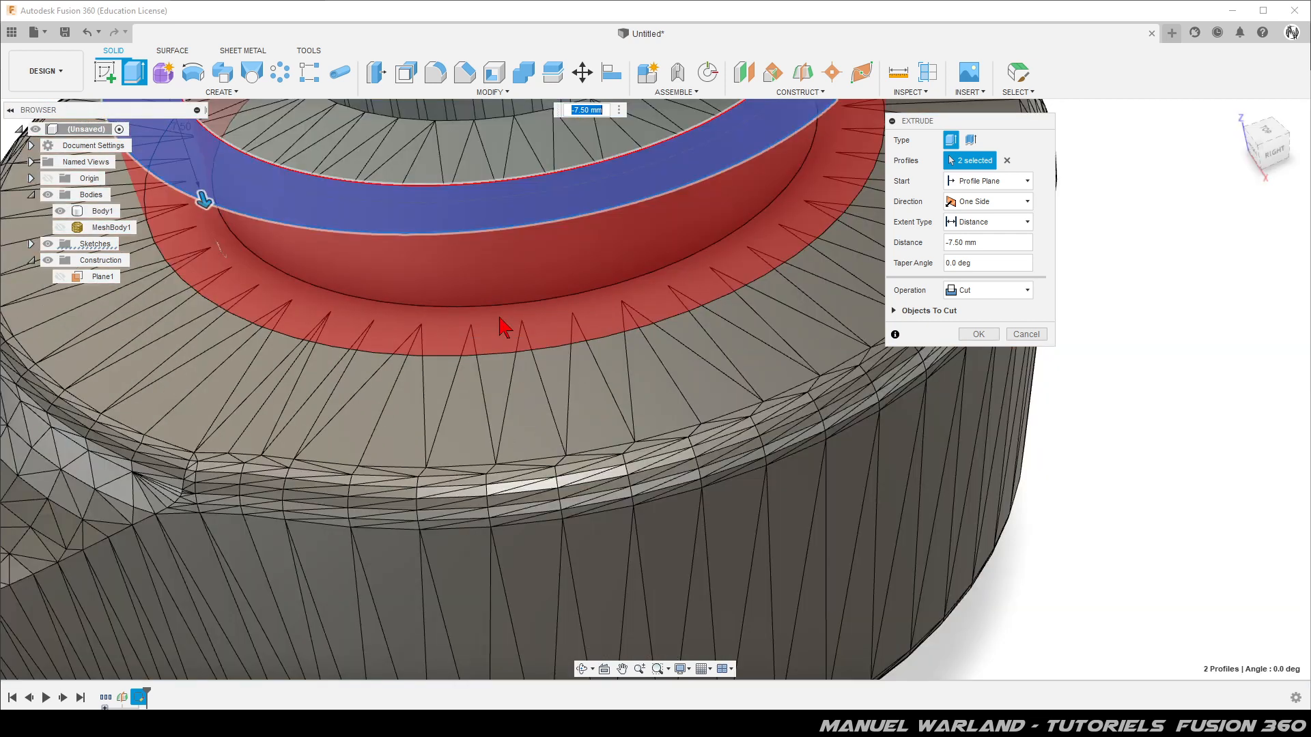
{"action": "left_click", "coordinate": [987, 336]}
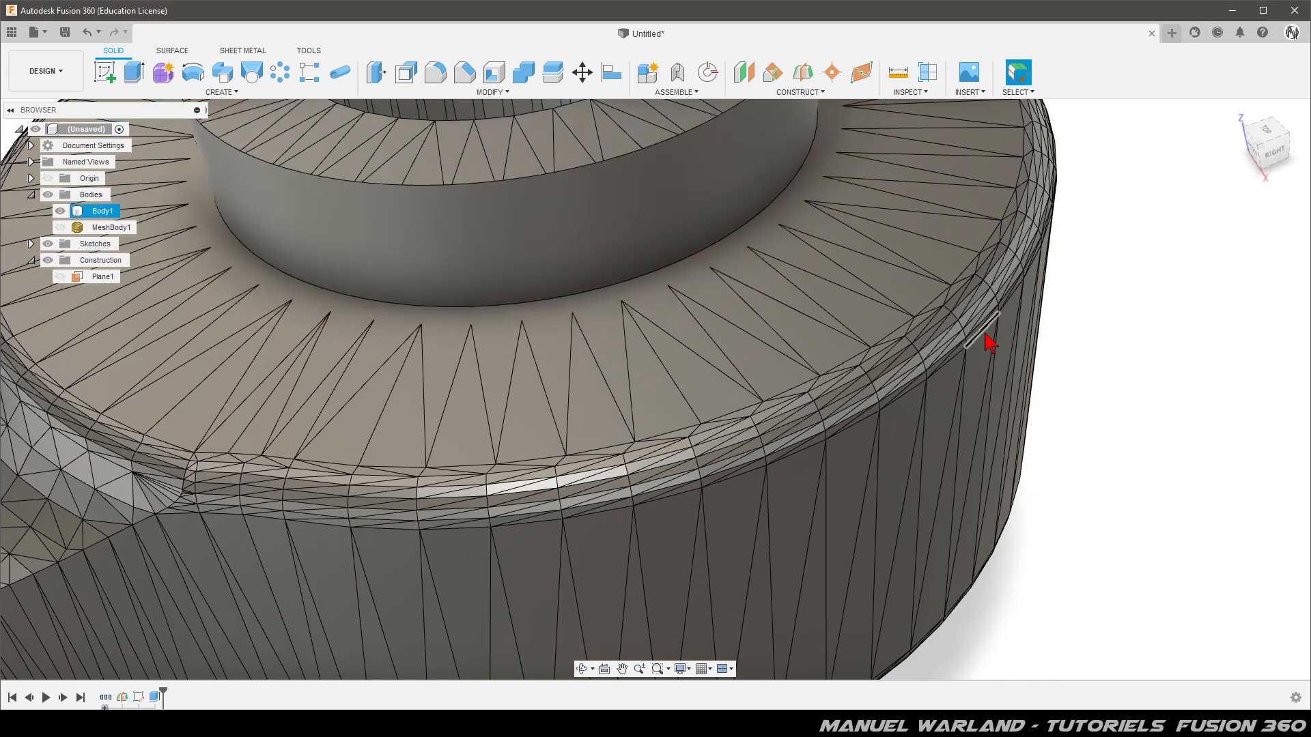
- Inspect the recut boss and measure the diameter of its cylindrical outer face
{"action": "scroll", "coordinate": [764, 331], "scroll_direction": "down", "scroll_amount": 5}
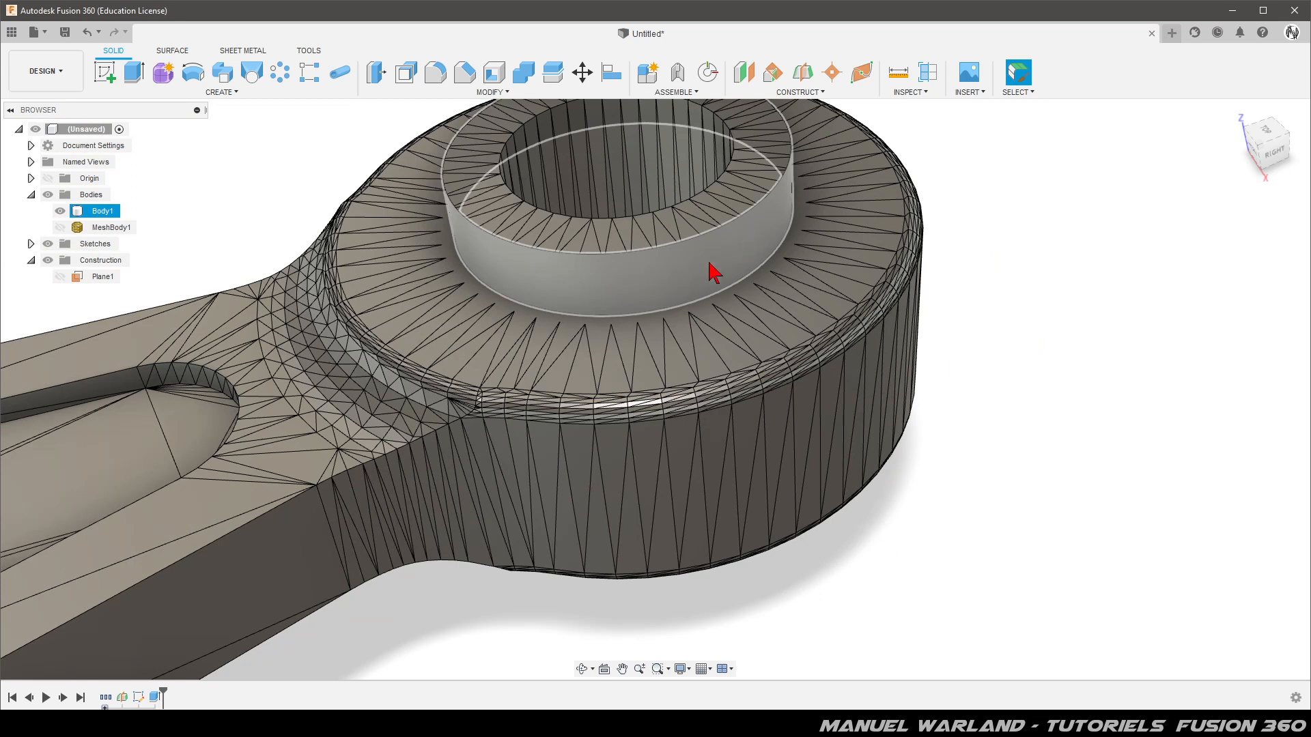
{"action": "middle_click_drag", "start_coordinate": [664, 316], "coordinate": [673, 372], "text": "shift"}
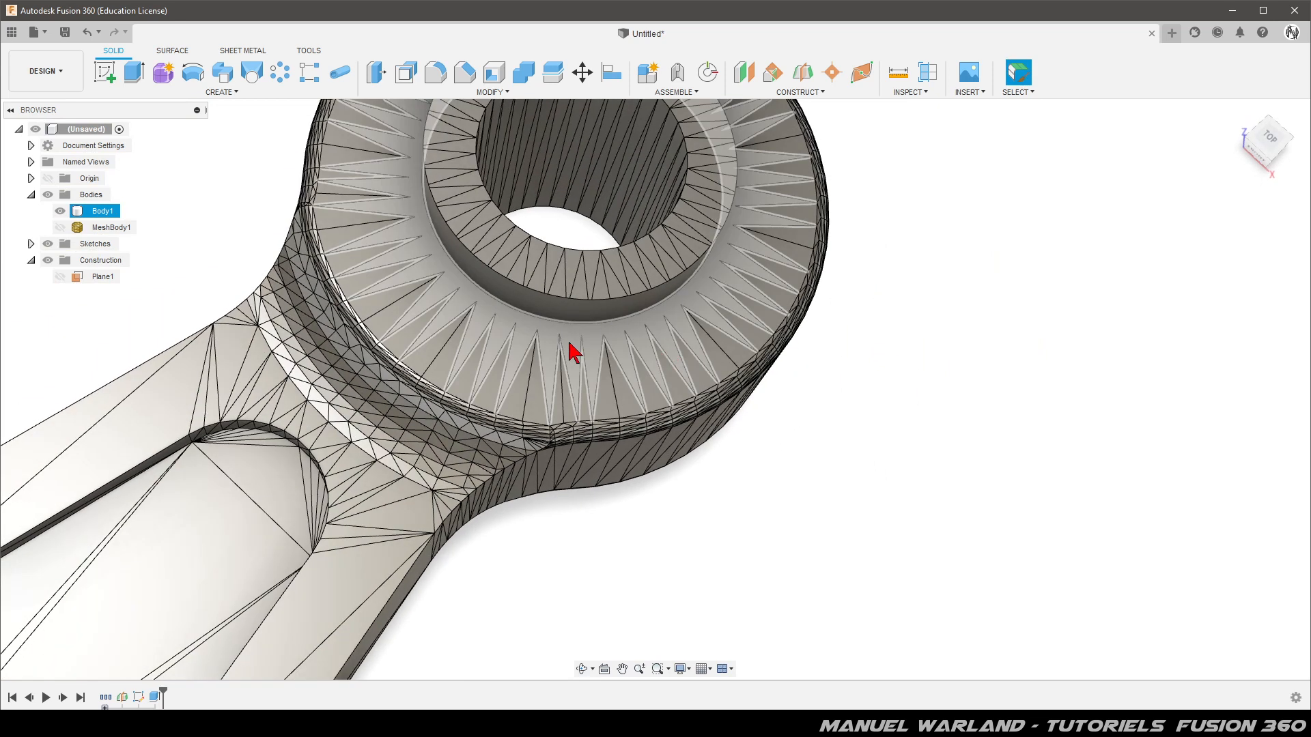
{"action": "scroll", "coordinate": [568, 340], "scroll_direction": "down", "scroll_amount": 4}
{"action": "scroll", "coordinate": [560, 199], "scroll_direction": "up", "scroll_amount": 4}
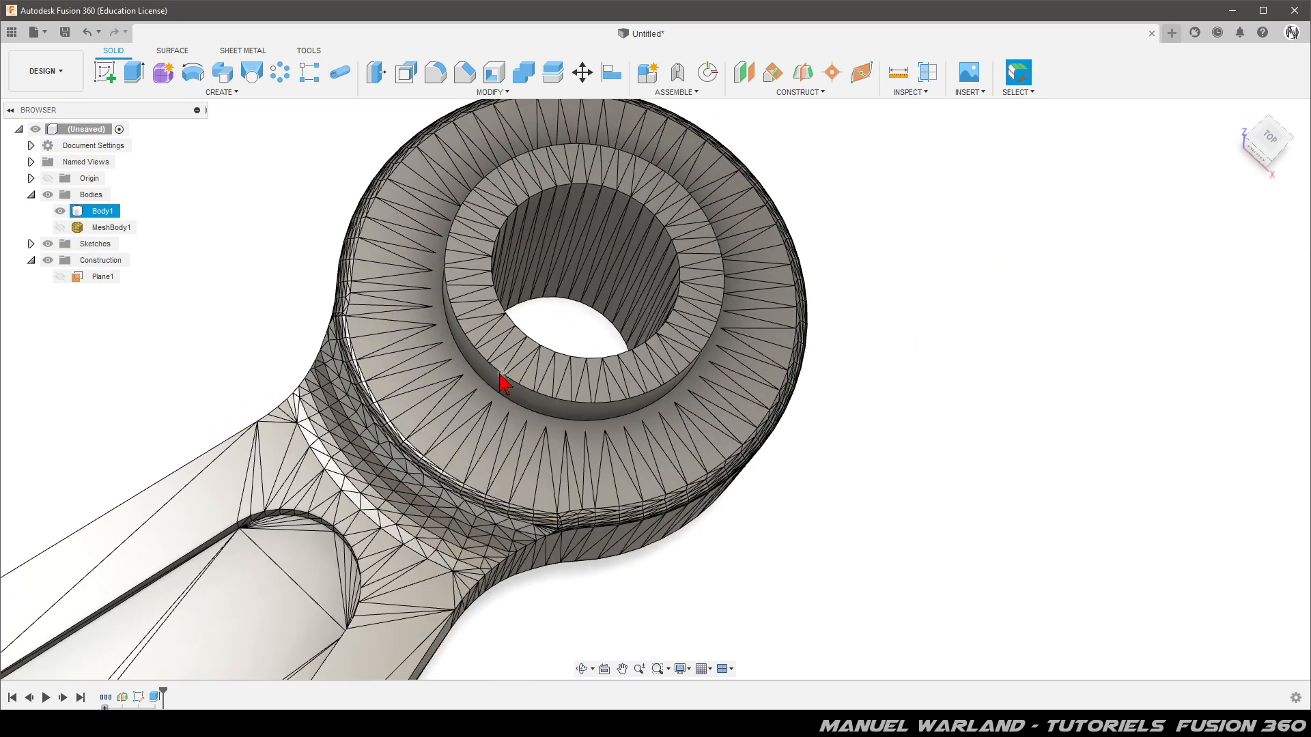
{"action": "left_click", "coordinate": [526, 402]}
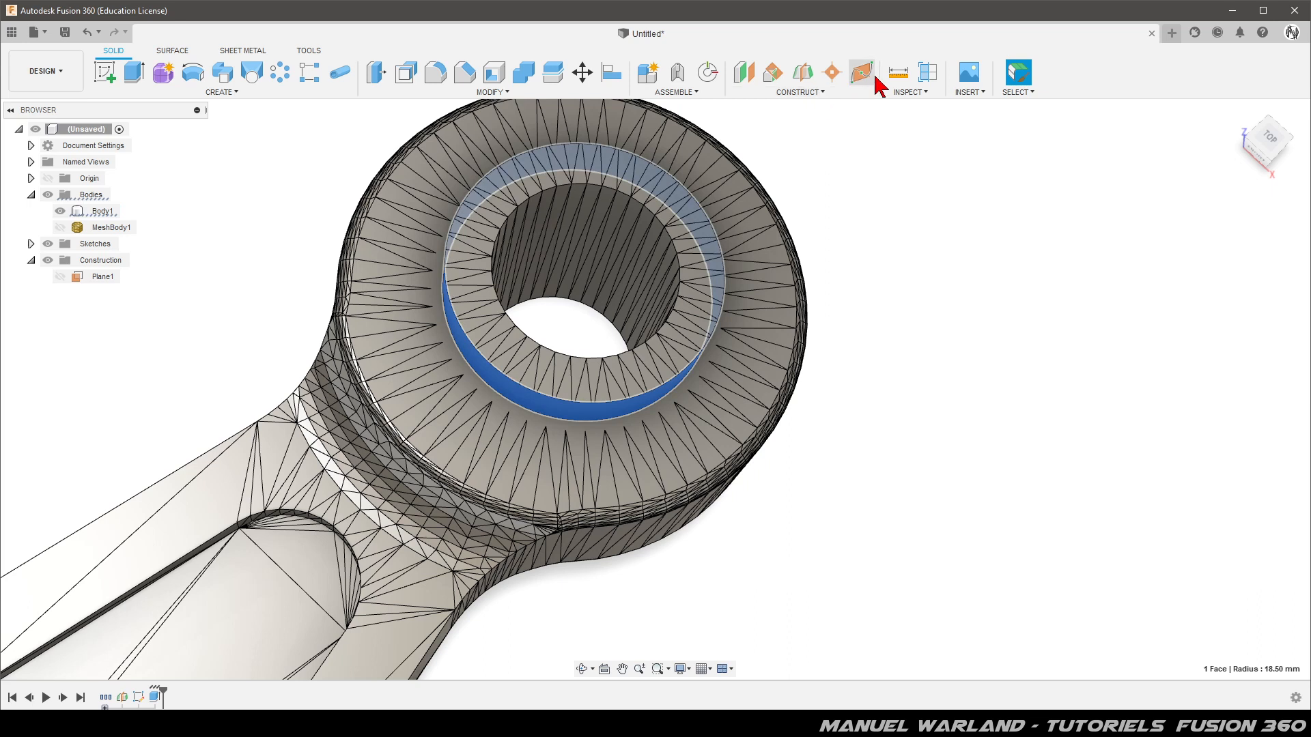
{"action": "left_click", "coordinate": [899, 80]}
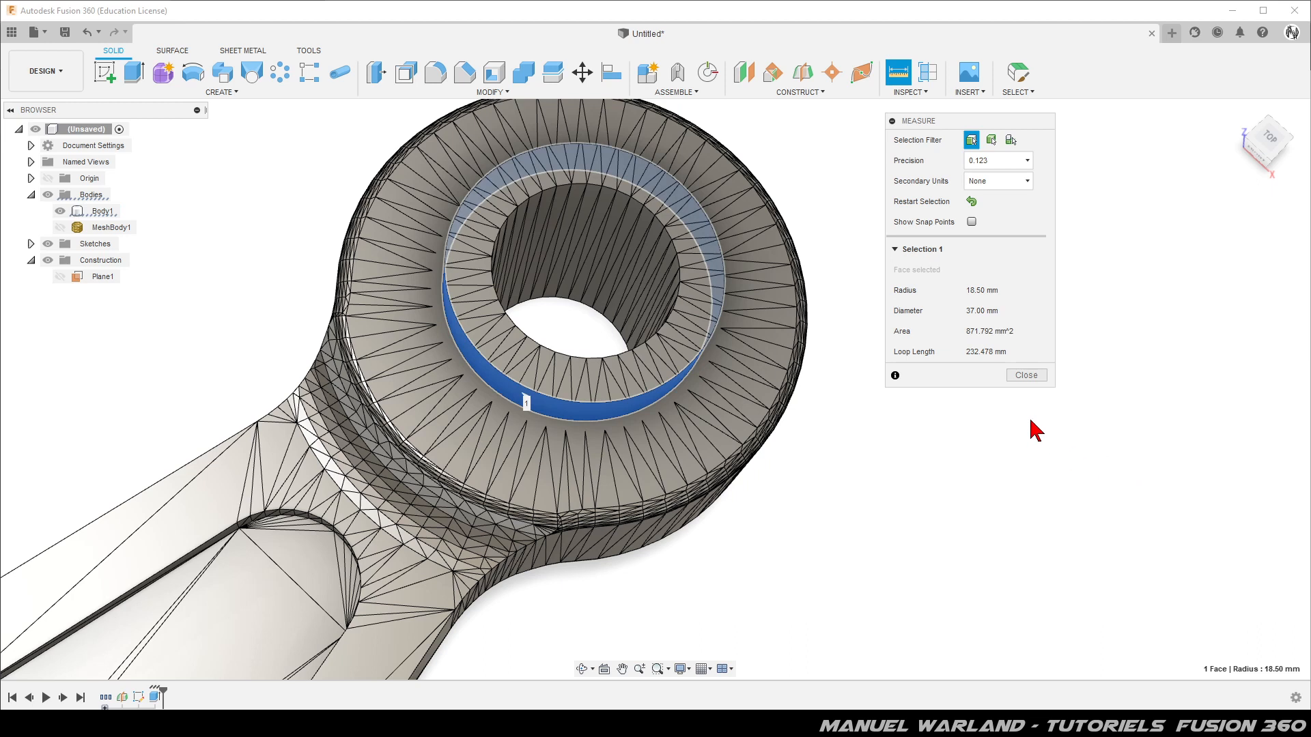
{"action": "left_click", "coordinate": [1036, 377]}
- Show the construction plane Plane1 running through the middle of the rod's thickness
{"action": "middle_click_drag", "start_coordinate": [911, 494], "coordinate": [905, 453], "text": "shift"}
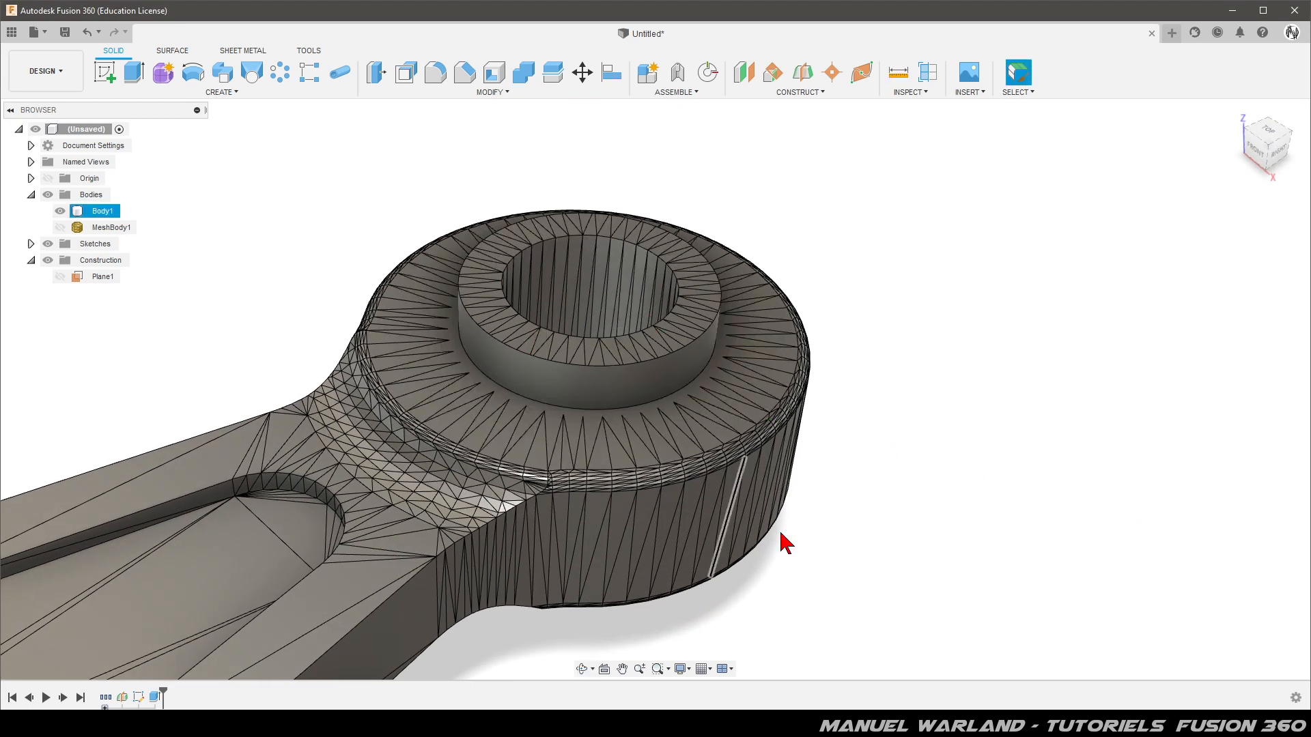
{"action": "middle_click_drag", "start_coordinate": [574, 246], "coordinate": [580, 437], "text": "shift"}
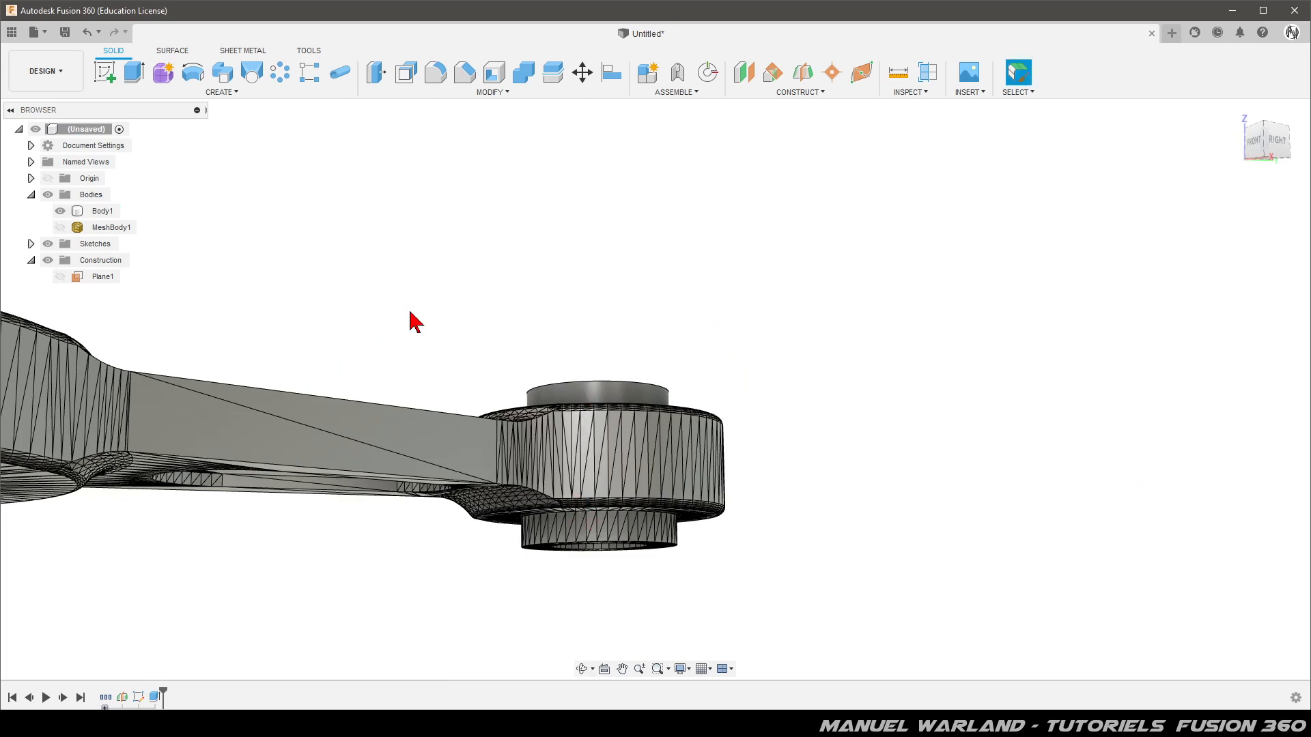
{"action": "left_click", "coordinate": [60, 277]}
{"action": "middle_click_drag", "start_coordinate": [374, 251], "coordinate": [388, 276], "text": "shift"}
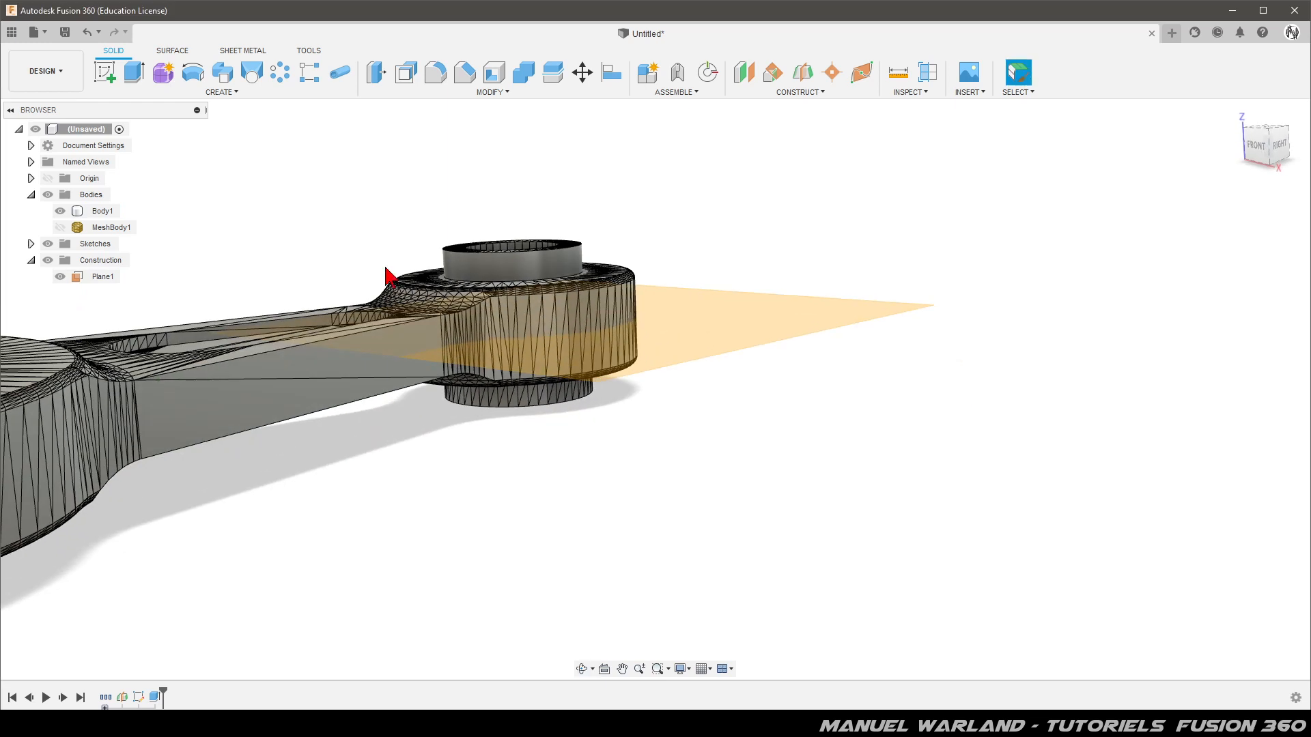
- Mirror the boss's extruded ring cut as a feature across Plane1 to the opposite side of the small end
{"action": "left_click", "coordinate": [220, 93]}
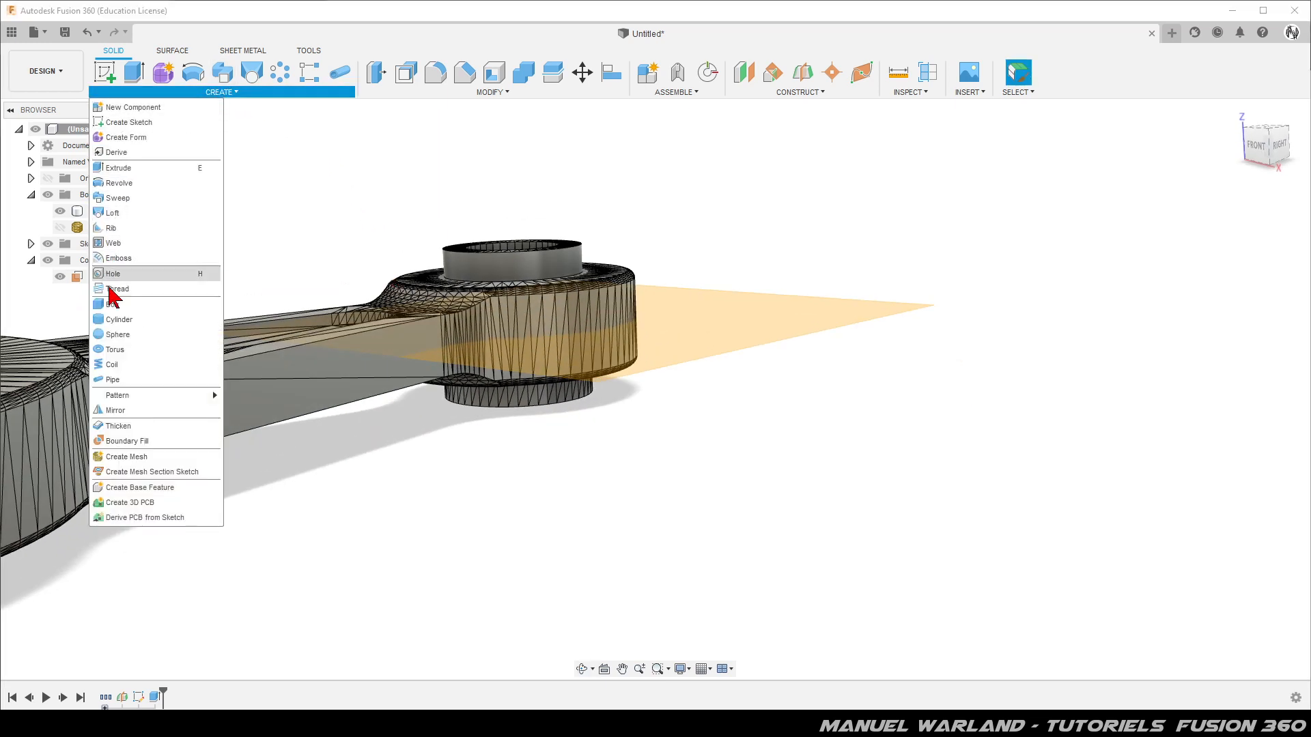
{"action": "left_click", "coordinate": [121, 410]}
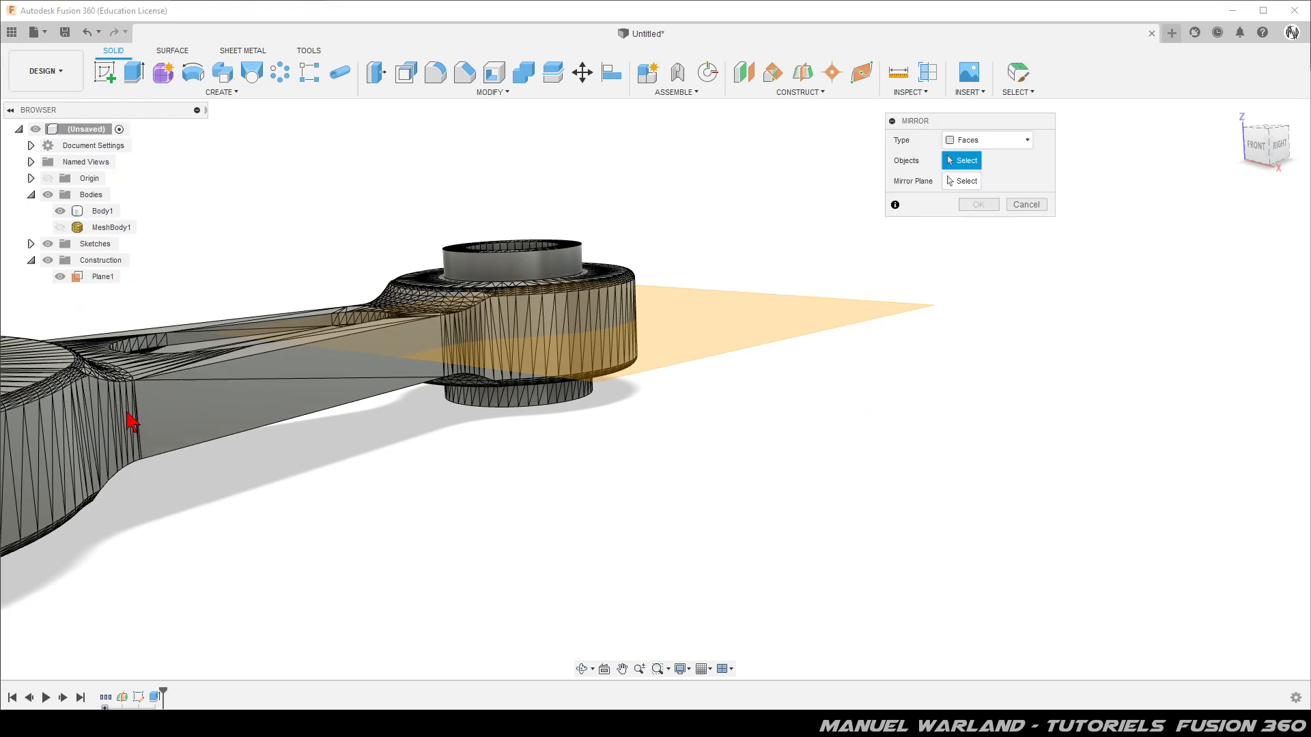
{"action": "left_click", "coordinate": [986, 140]}
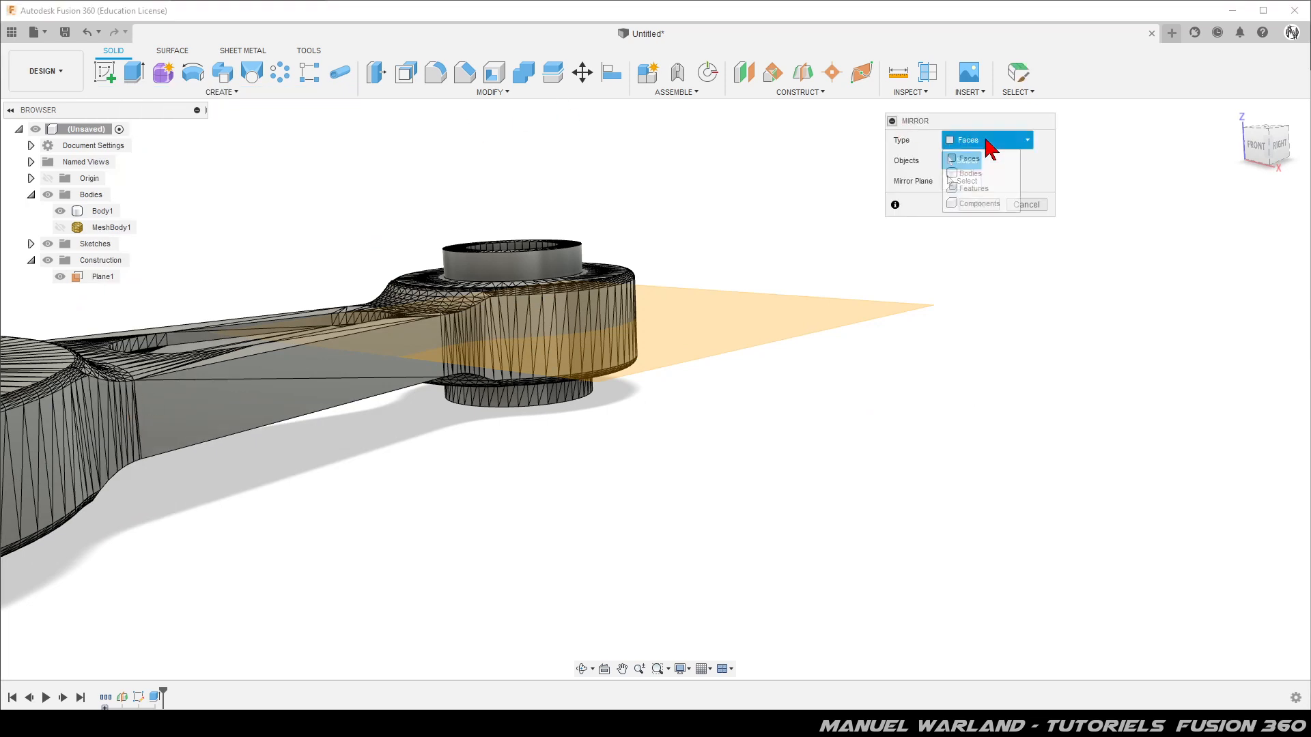
{"action": "left_click", "coordinate": [975, 189]}
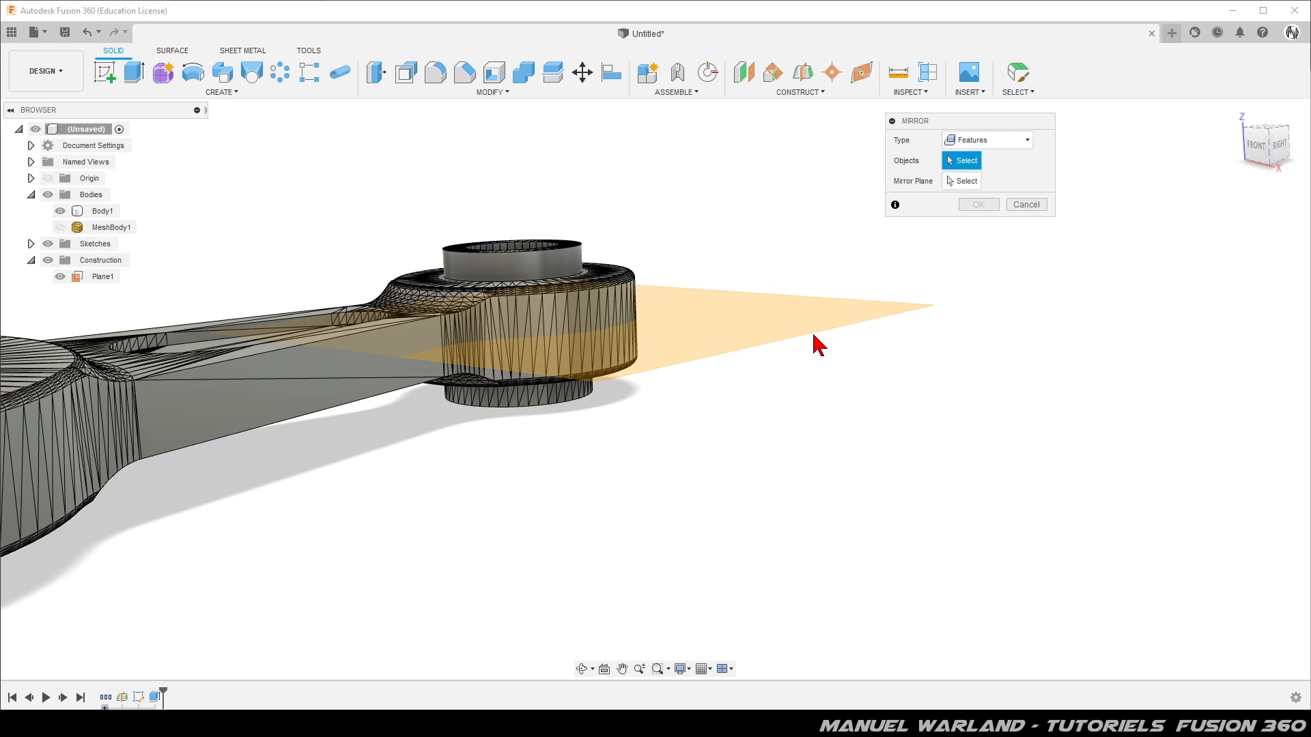
{"action": "left_click", "coordinate": [156, 697]}
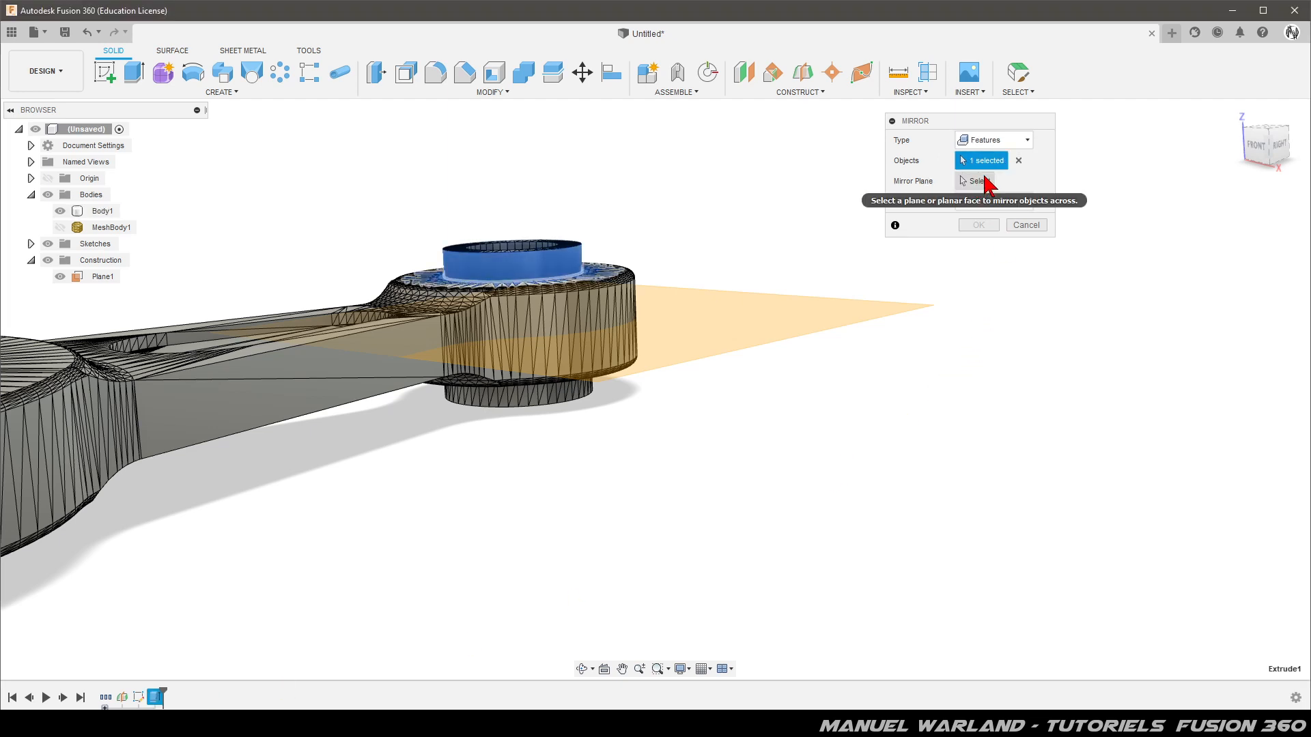
{"action": "left_click", "coordinate": [984, 183]}
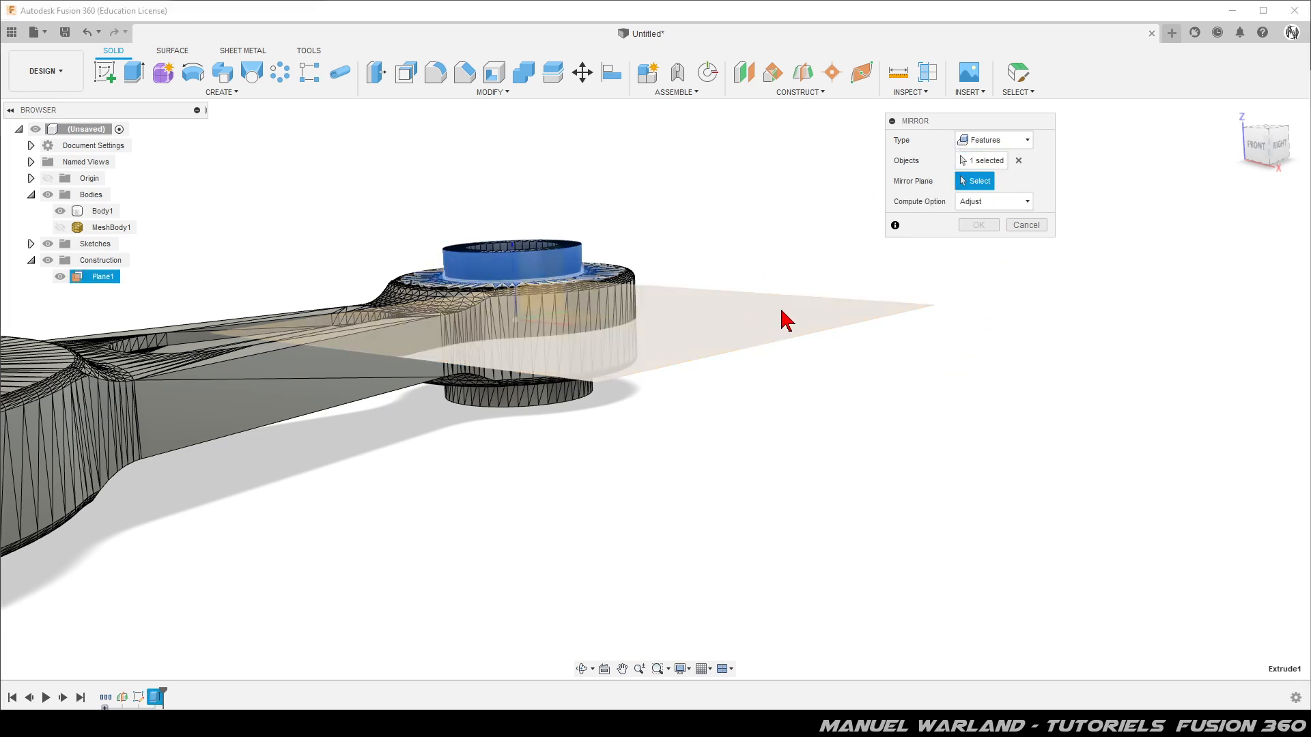
{"action": "left_click", "coordinate": [751, 333]}
{"action": "left_click", "coordinate": [983, 226]}
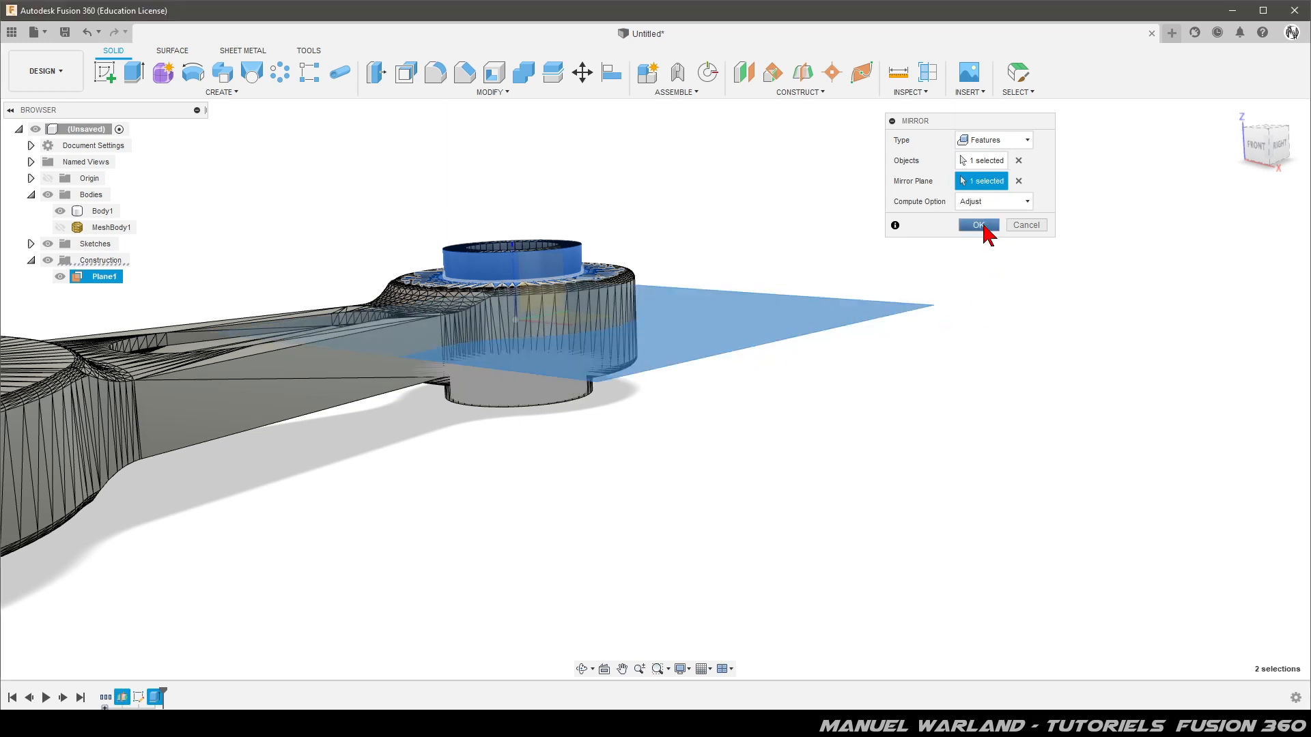
{"action": "left_click", "coordinate": [819, 458]}
- Measure the diameter of the mirrored boss's cylindrical outer face on the underside of the small end
{"action": "middle_click_drag", "start_coordinate": [645, 464], "coordinate": [643, 258], "text": "shift"}
{"action": "left_click", "coordinate": [543, 429]}
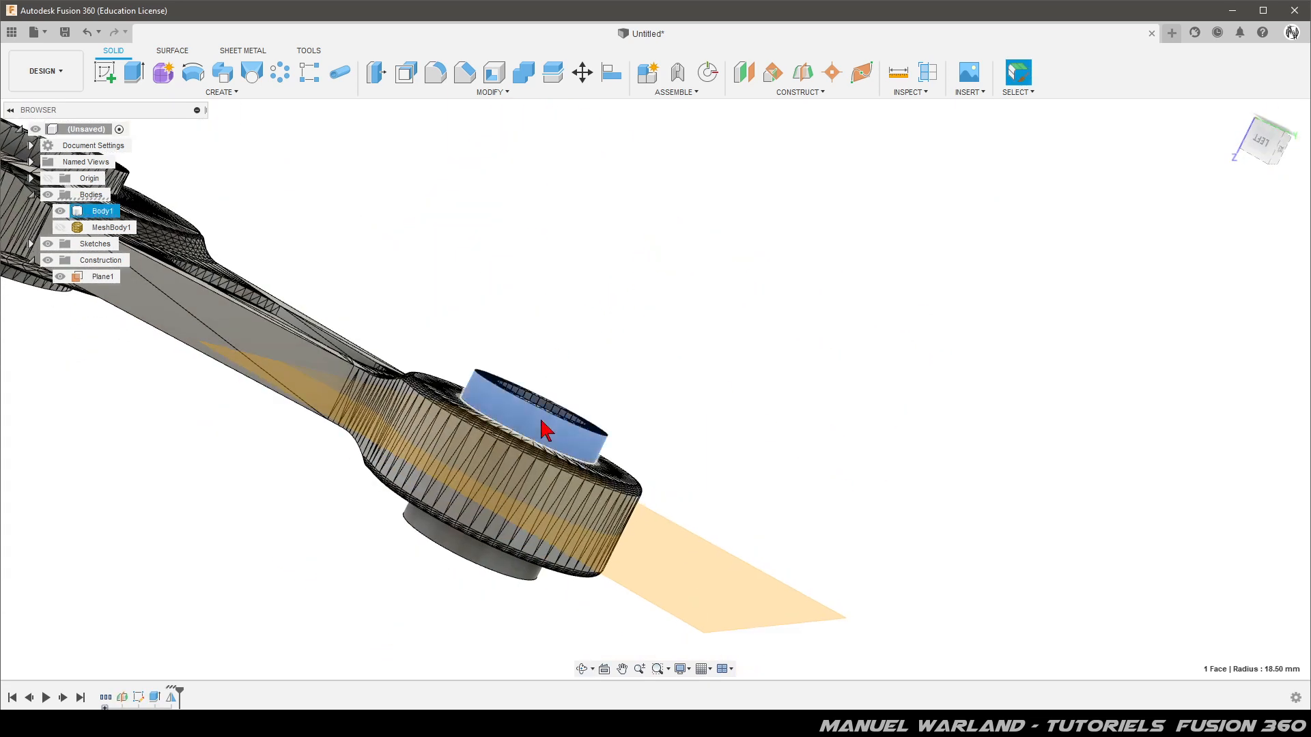
{"action": "left_click", "coordinate": [898, 79]}
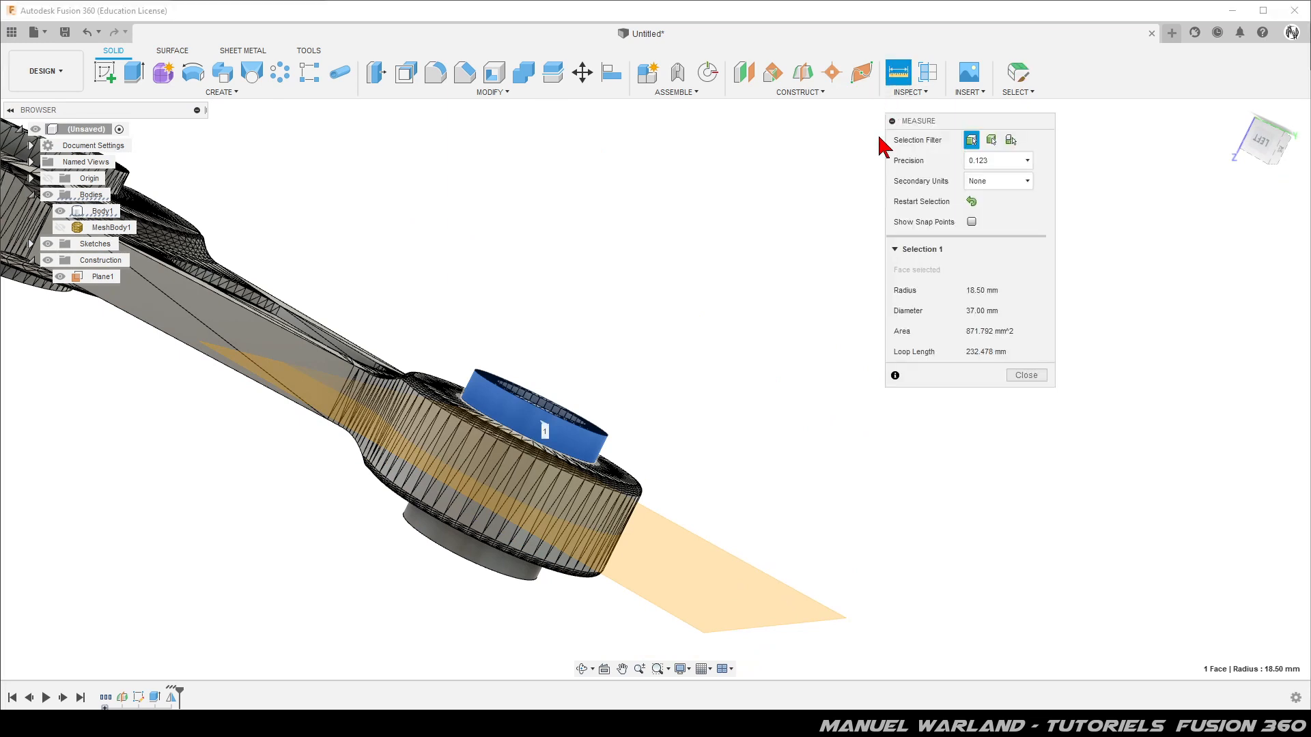
{"action": "middle_click_drag", "start_coordinate": [785, 287], "coordinate": [736, 512], "text": "shift"}
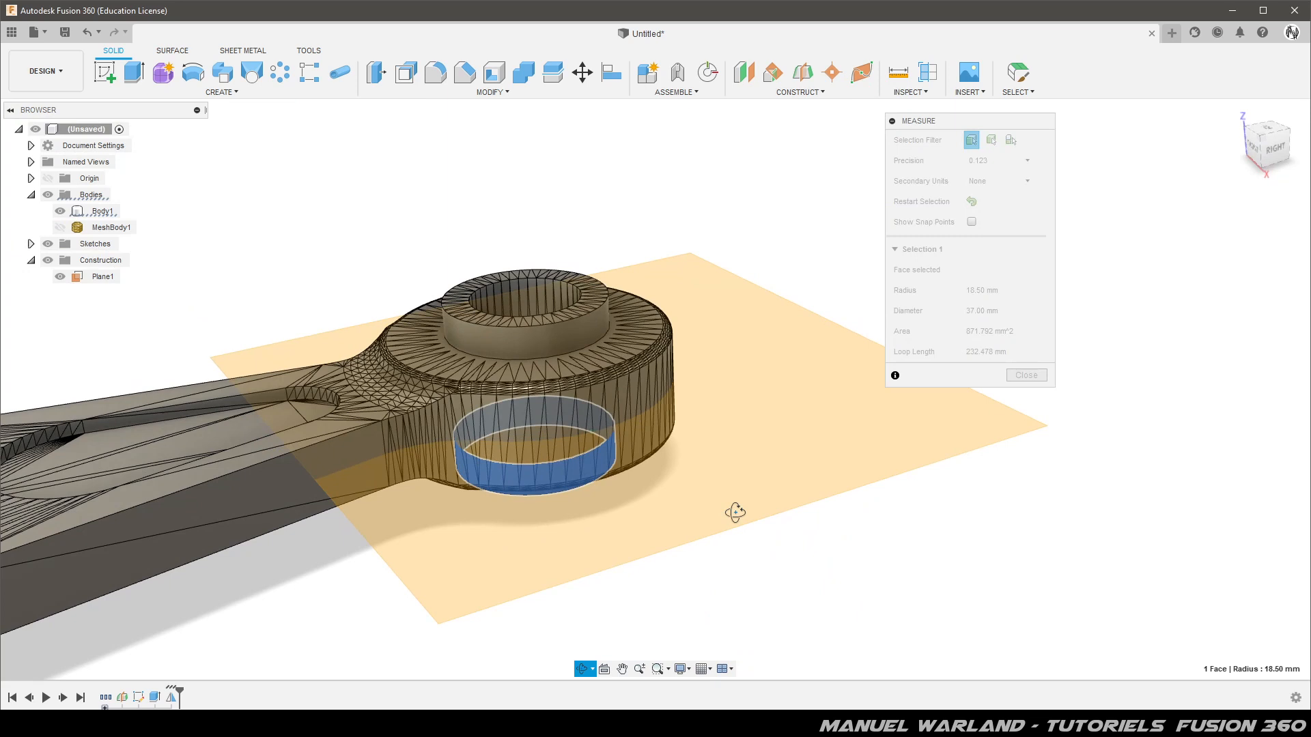
{"action": "left_click", "coordinate": [1026, 376]}
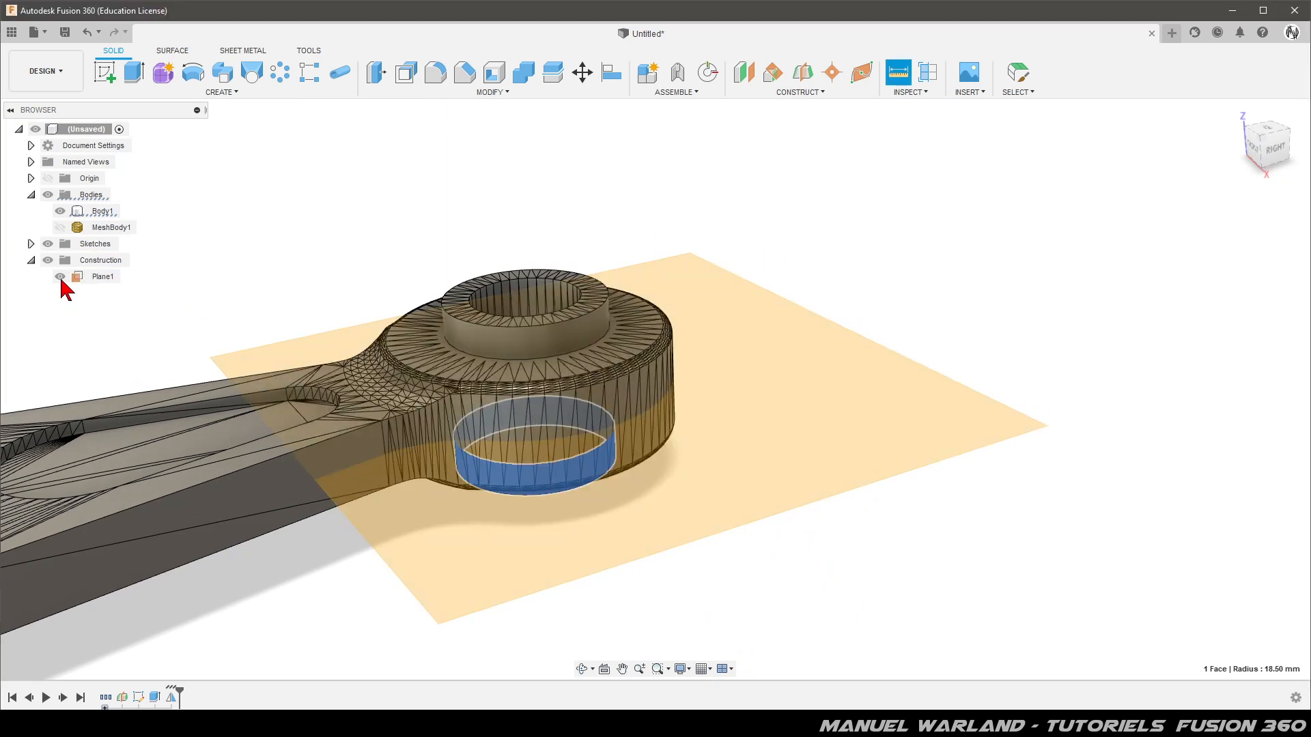
- Hide the construction plane Plane1 and view the whole connecting rod from the big end
{"action": "left_click", "coordinate": [60, 277]}
{"action": "middle_click_drag", "start_coordinate": [821, 331], "coordinate": [806, 232], "text": "shift"}
{"action": "middle_click_drag", "start_coordinate": [713, 473], "coordinate": [672, 476], "text": "shift"}
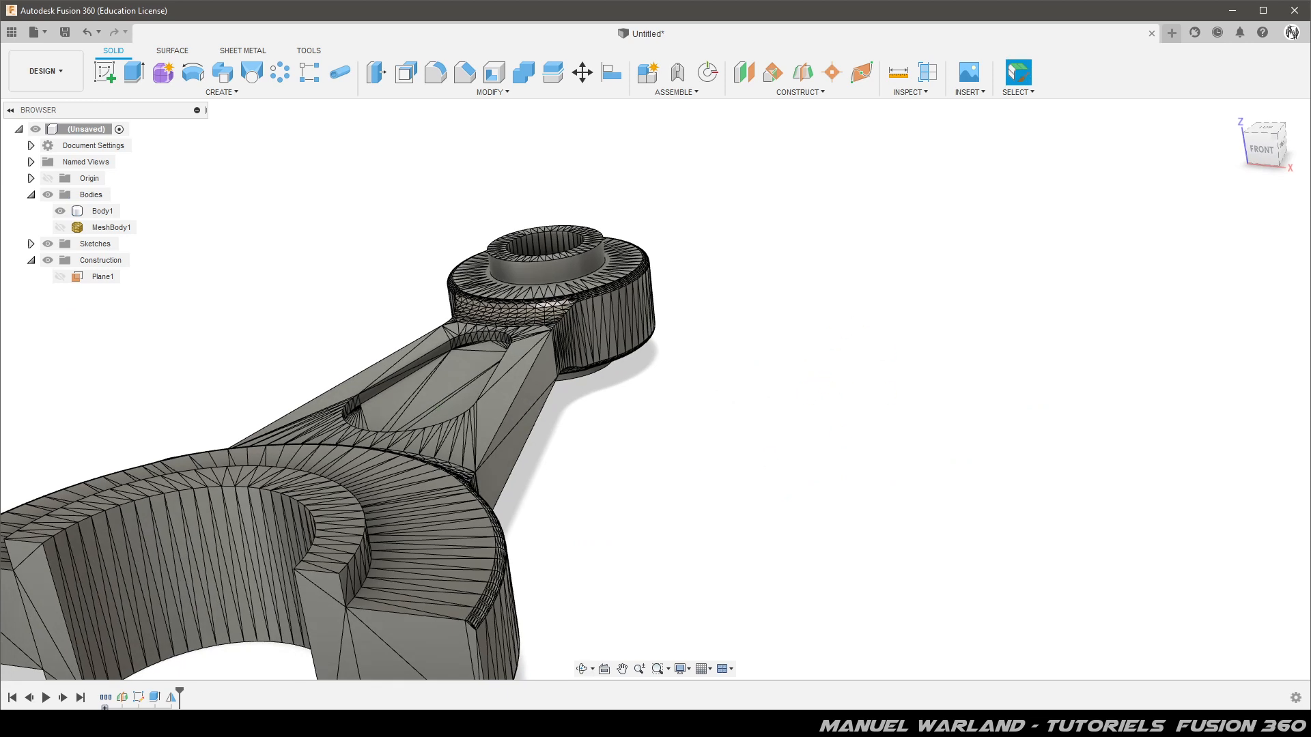